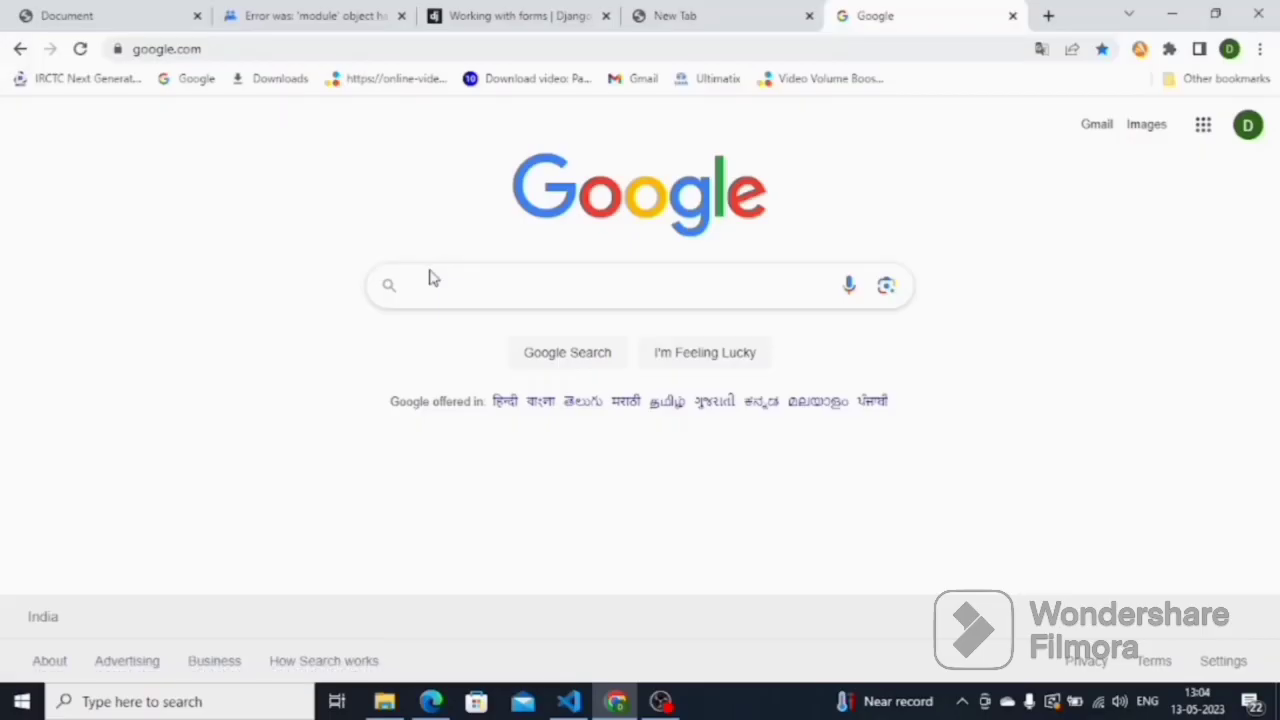
Google 'oracle download' and open Oracle's Database Software Downloads page listing 19c
left_click(431, 278)
type("d")
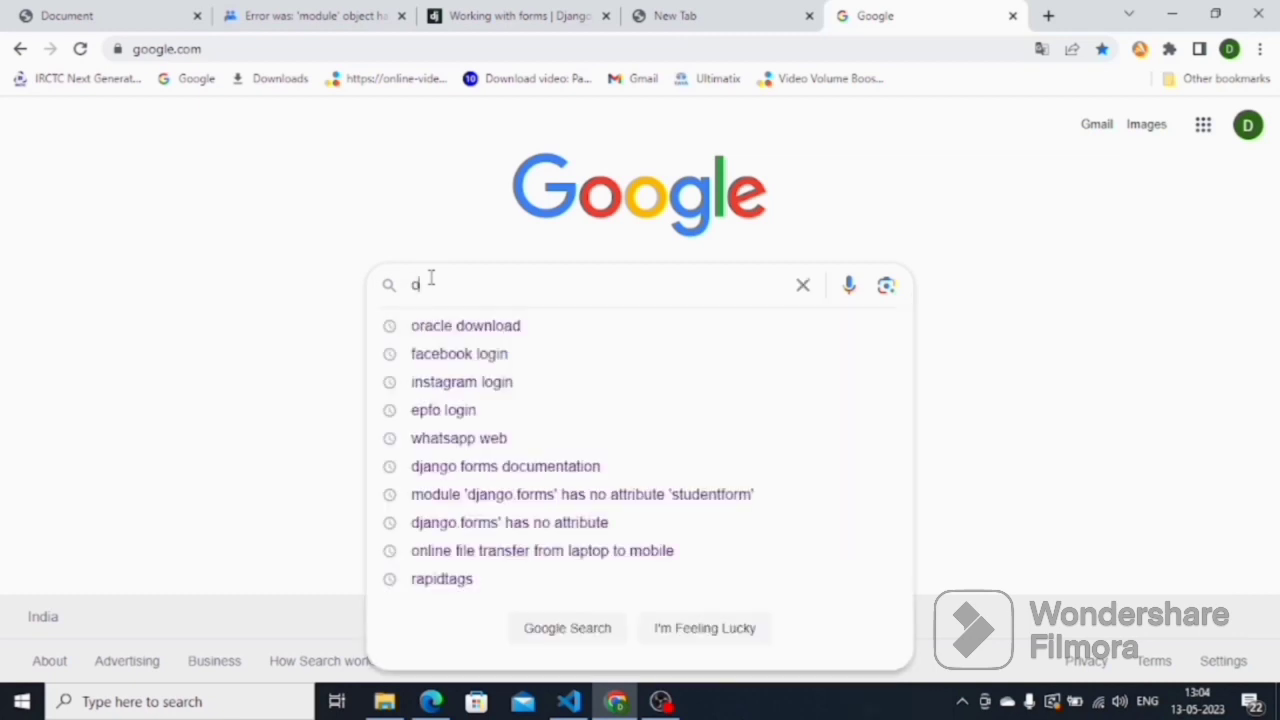
key("Down")
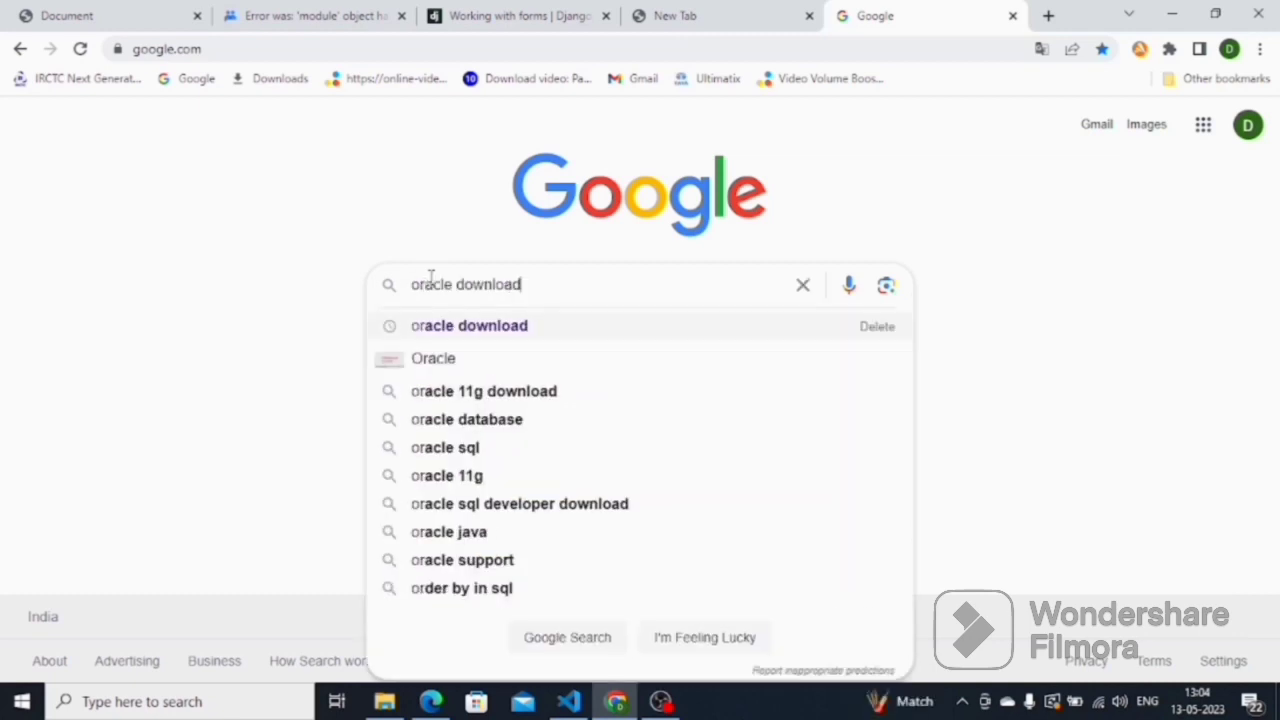
key("Return")
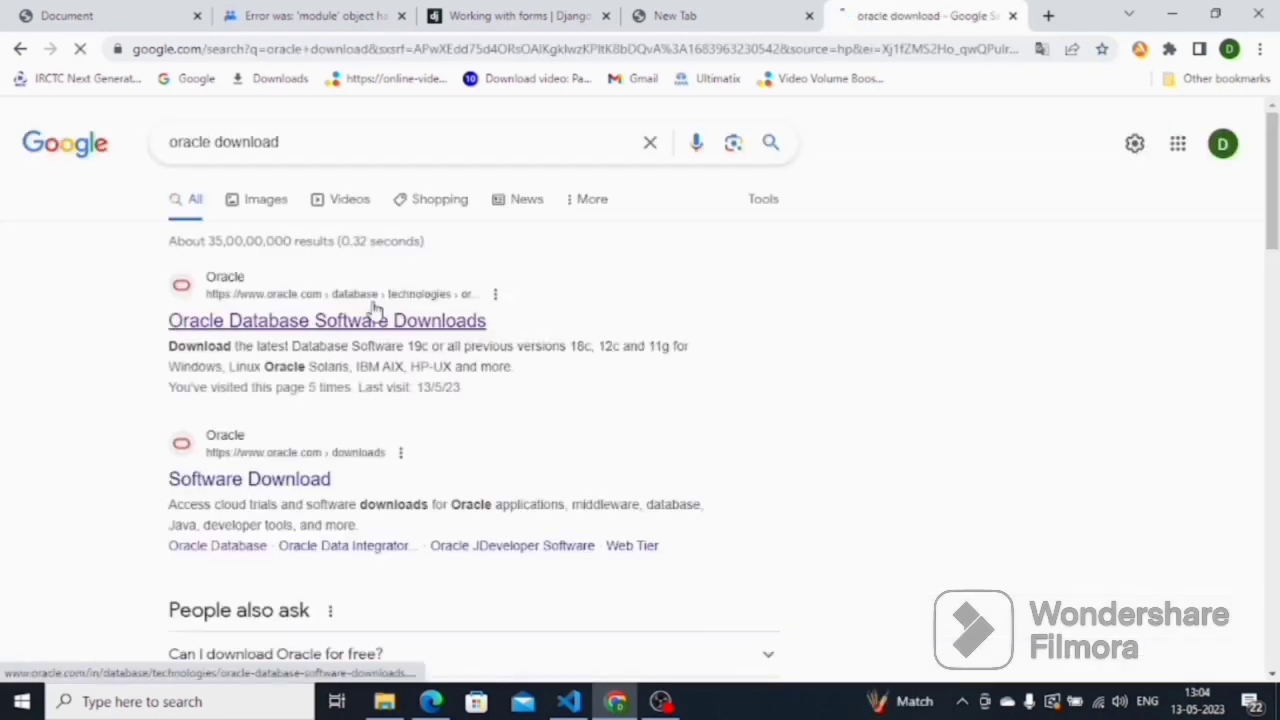
left_click(291, 327)
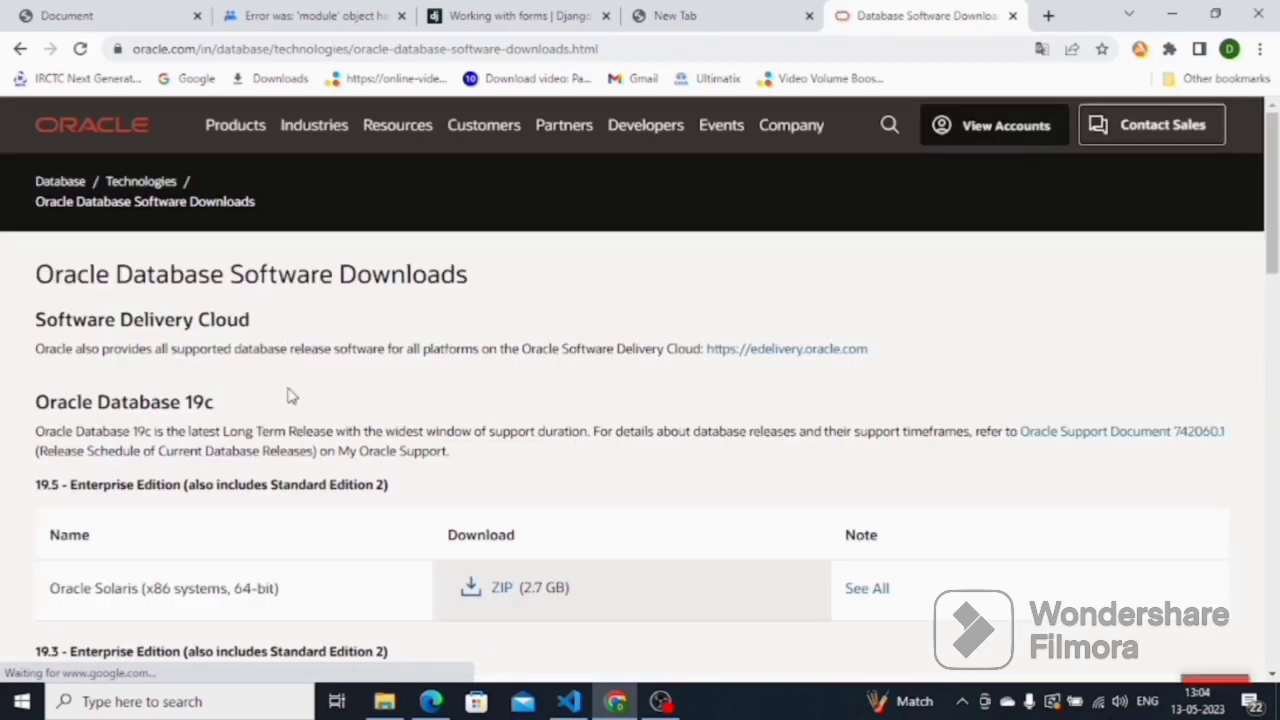
Choose the 19.3 Microsoft Windows x64 ZIP (2.9 GB) download, which brings up the Oracle sign-in page
scroll(291, 394, "down", 3)
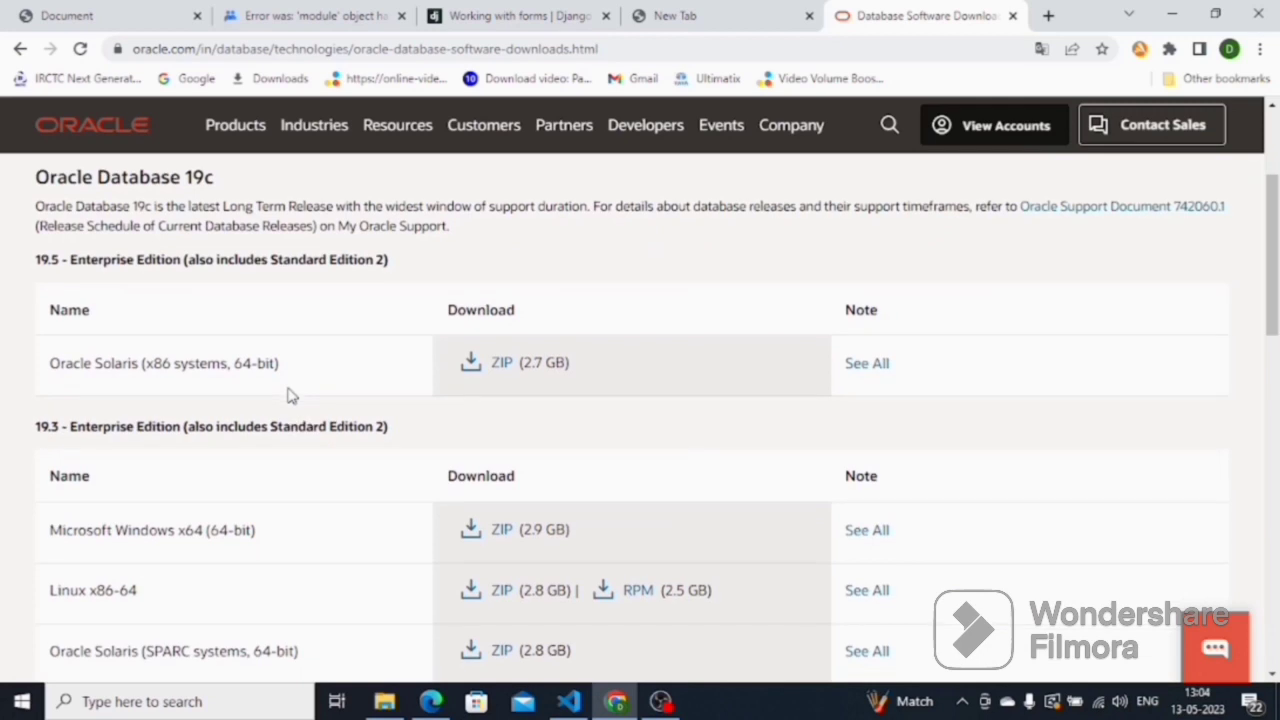
left_click(506, 537)
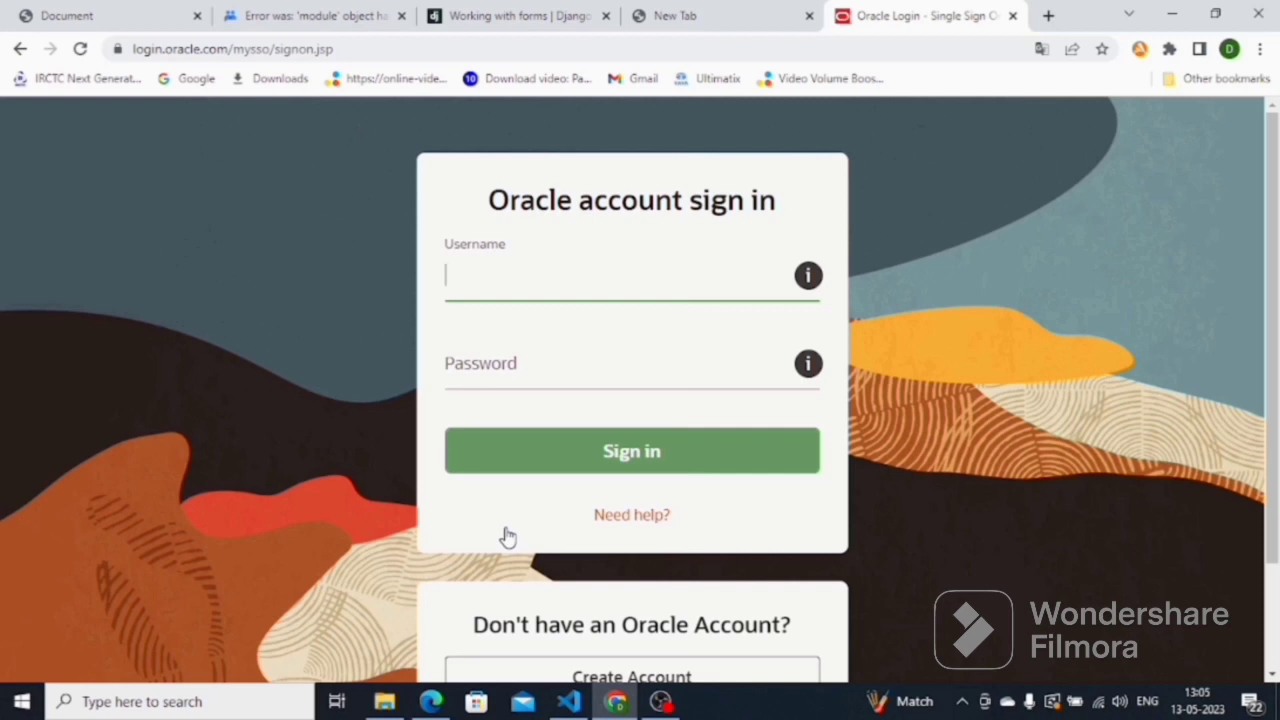
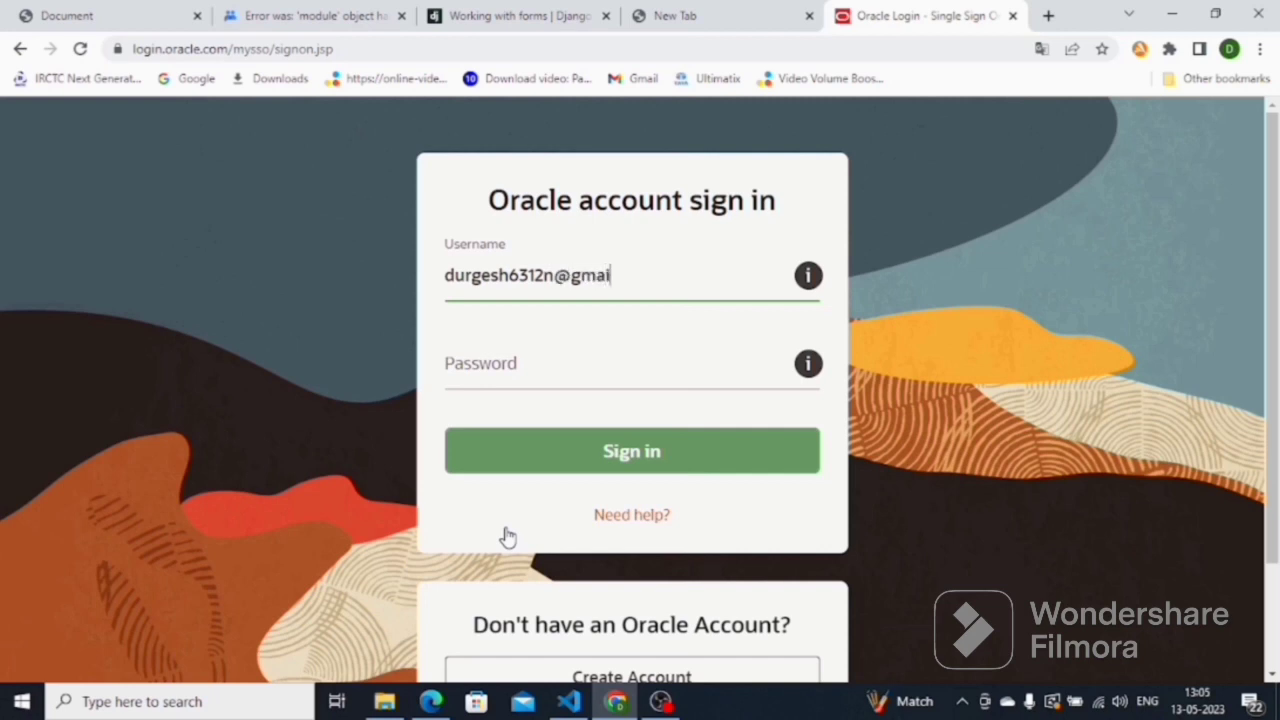
Sign in with the Oracle account e-mail and password, then save the WINDOWS.X64_193000_db_home zip to the Desktop
left_click(511, 376)
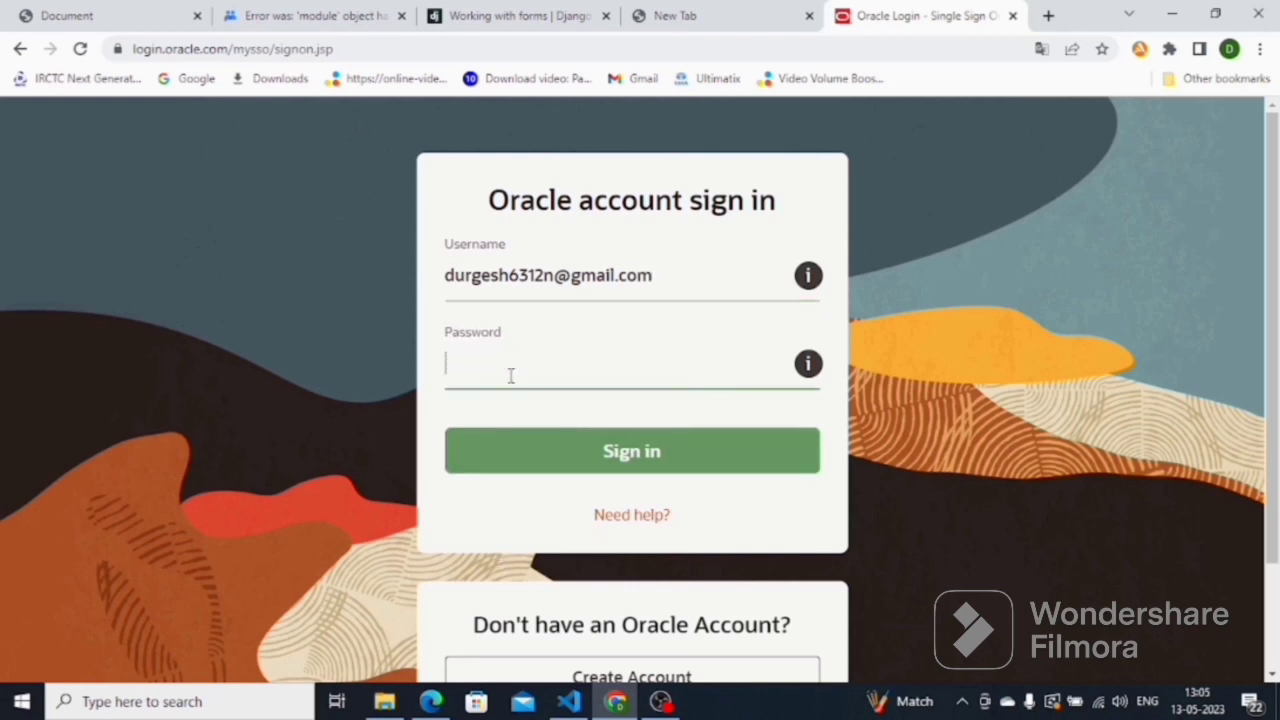
type("•••••••••")
left_click(622, 462)
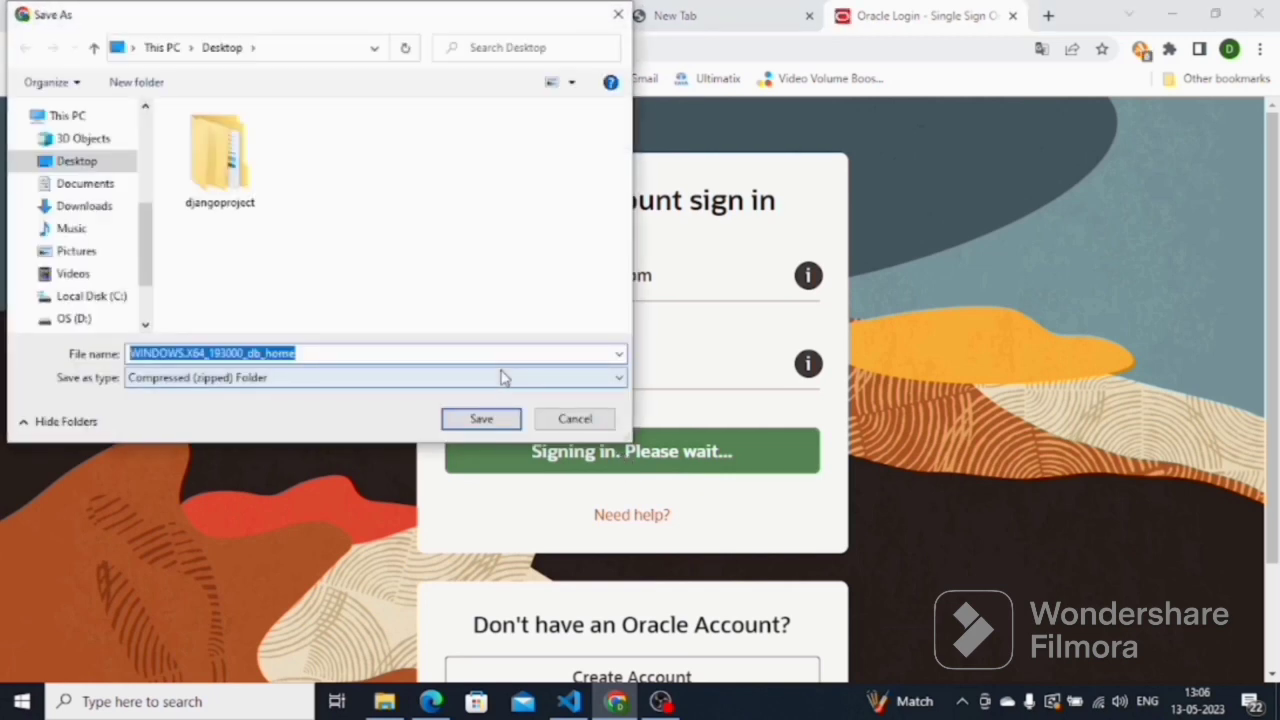
left_click(463, 420)
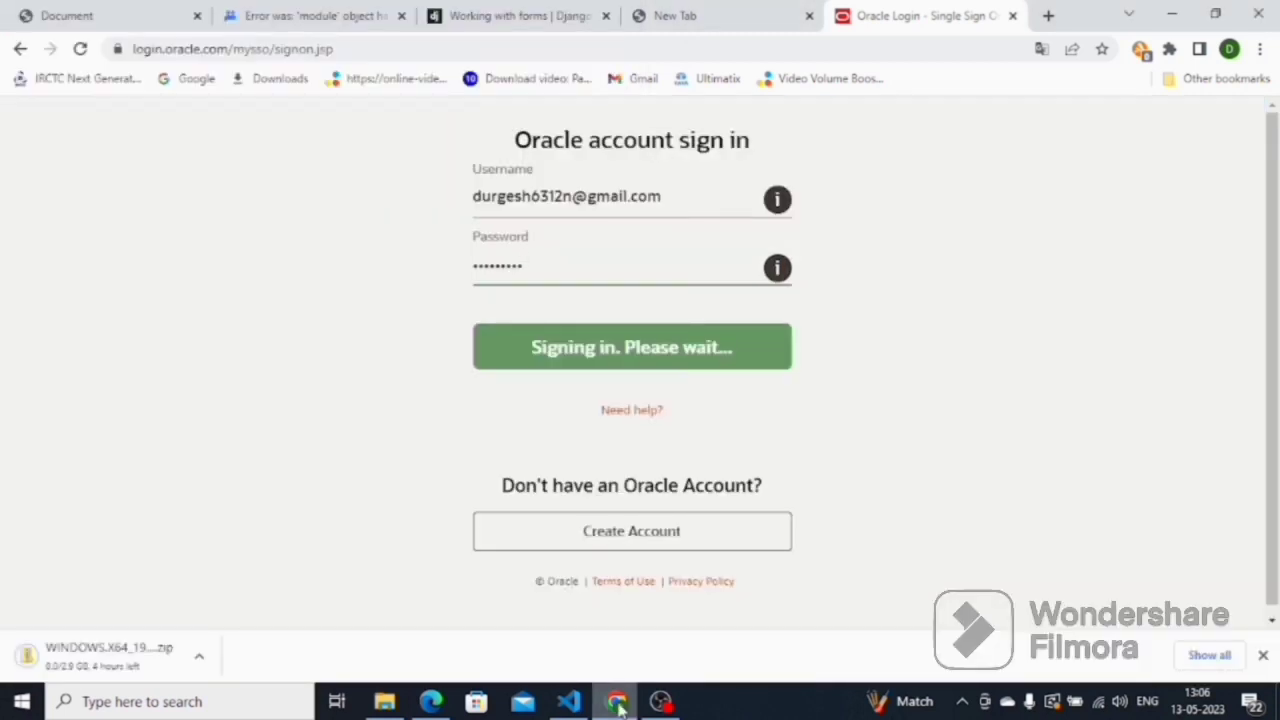
left_click(1047, 15)
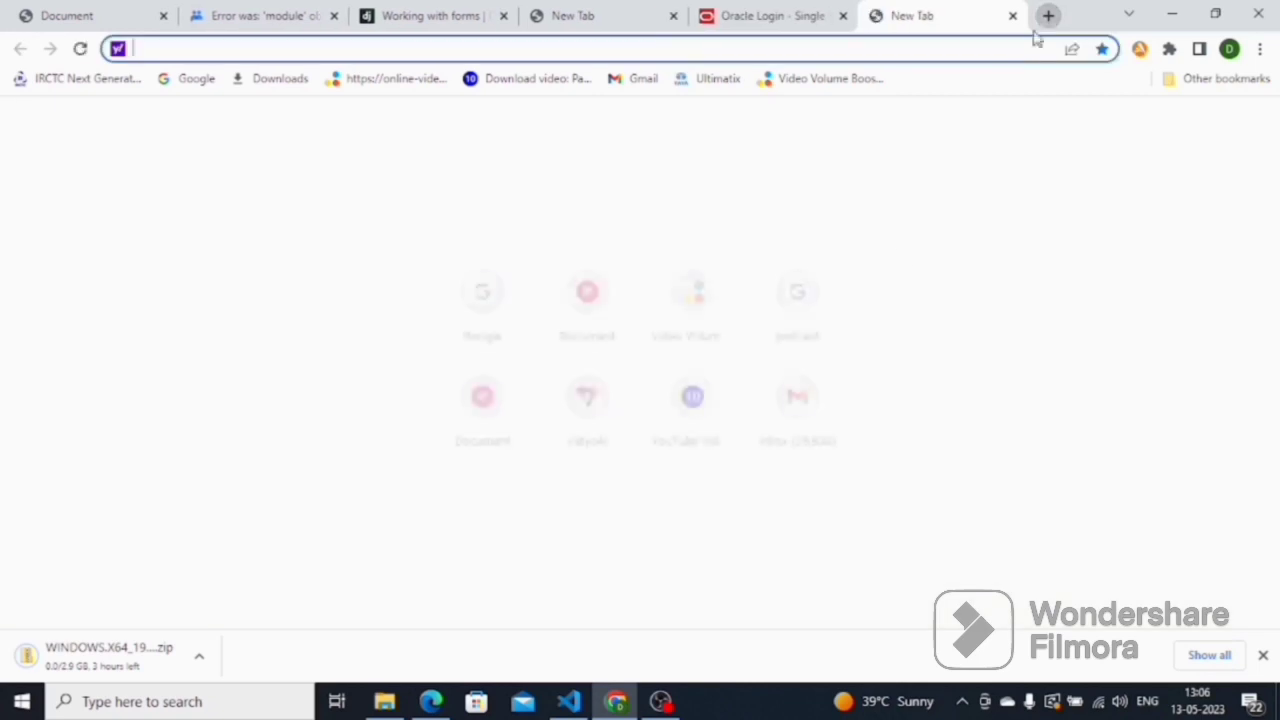
Google 'sql developer download' and open Oracle's SQL Developer 23.1 Downloads page with Windows packages
left_click(488, 298)
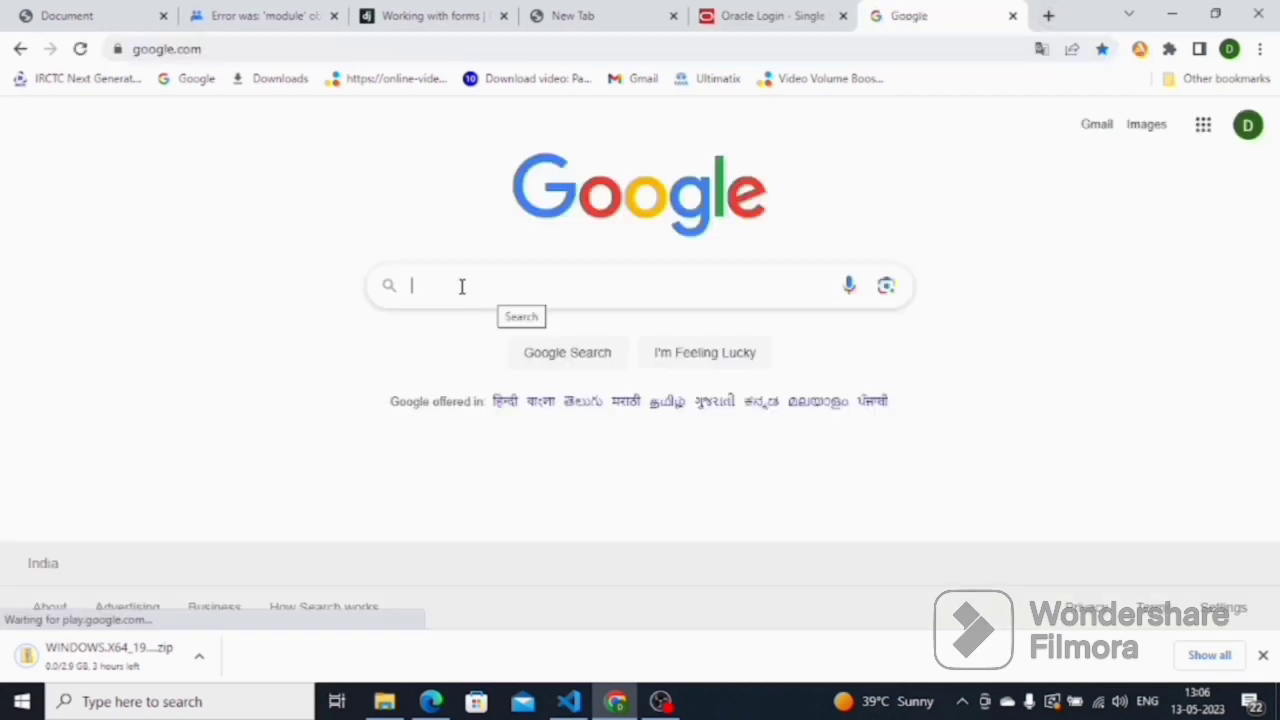
left_click(462, 286)
type("sql developer download")
key("Return")
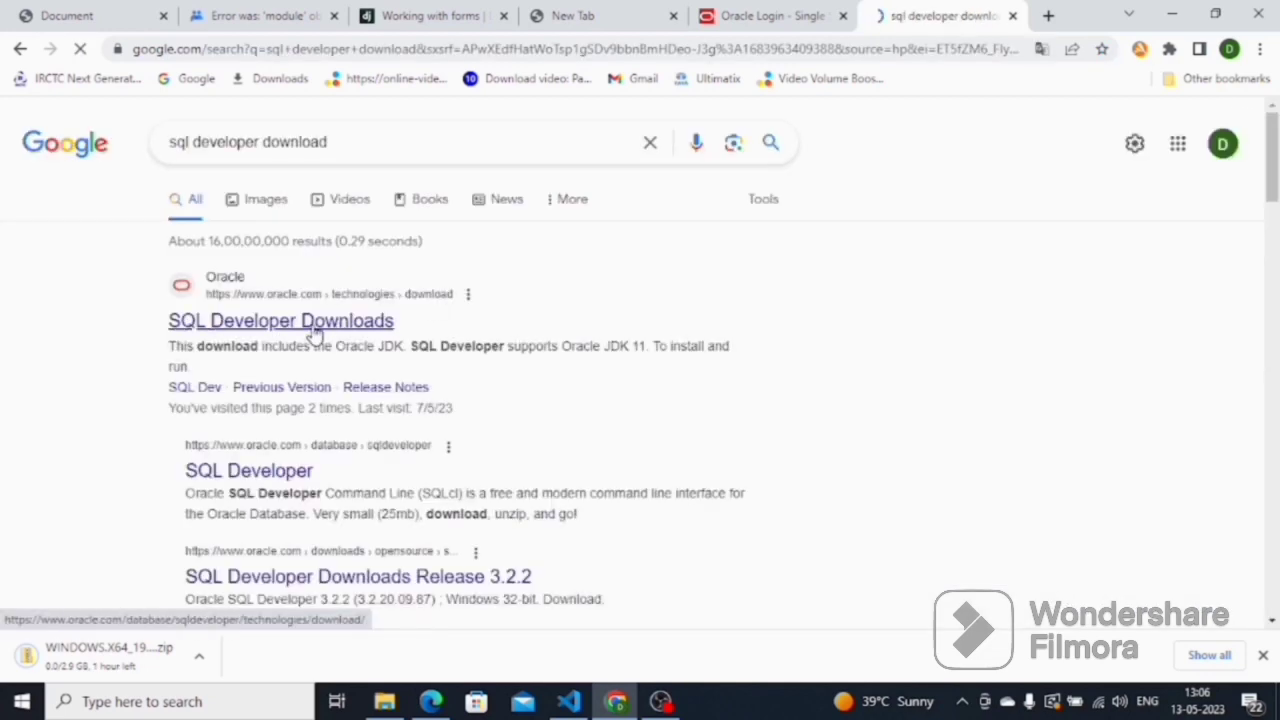
left_click(313, 322)
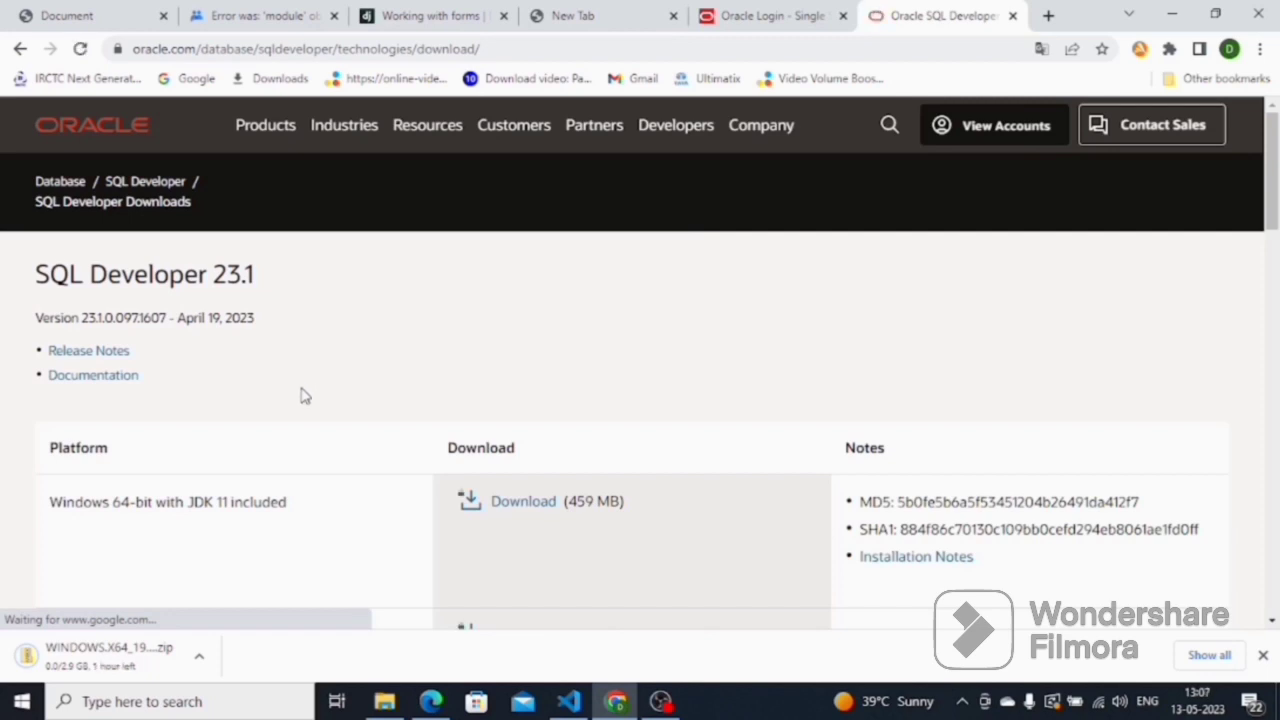
scroll(285, 412, "down", 1)
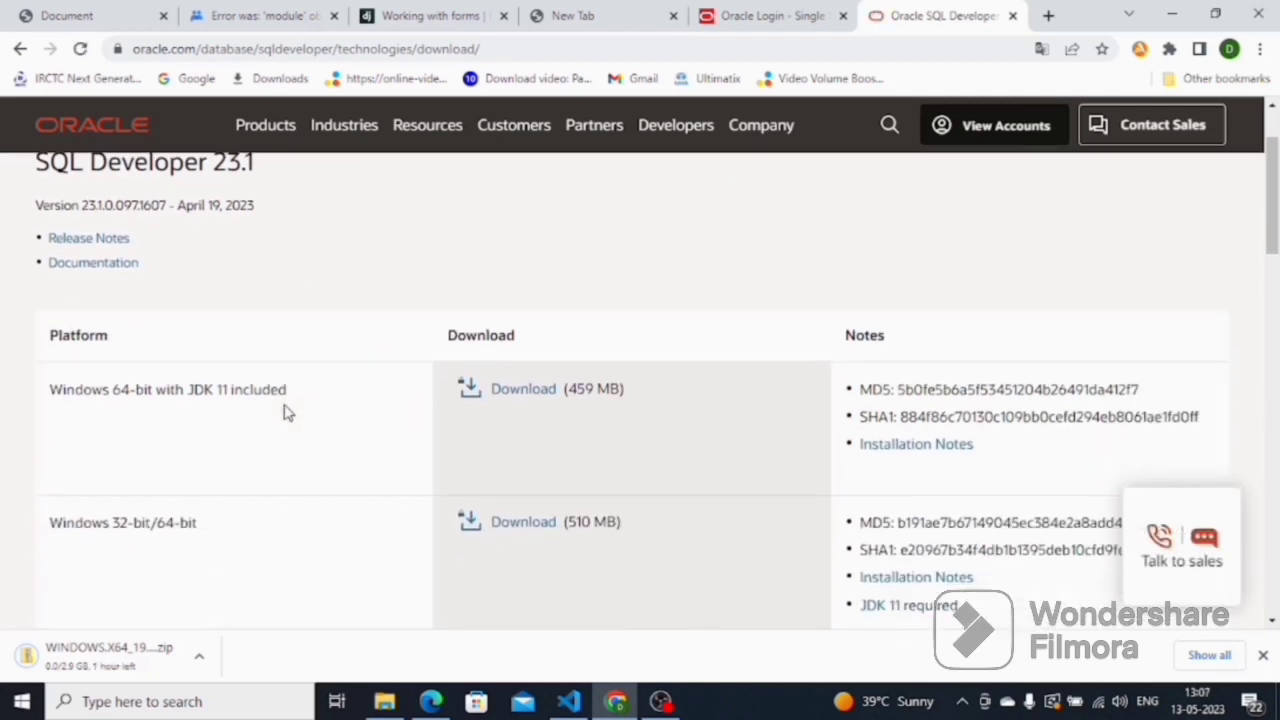
Accept the license and save the Windows 64-bit with JDK 11 sqldeveloper-23.1.0.097.1607-x64 zip to the Desktop
left_click(508, 396)
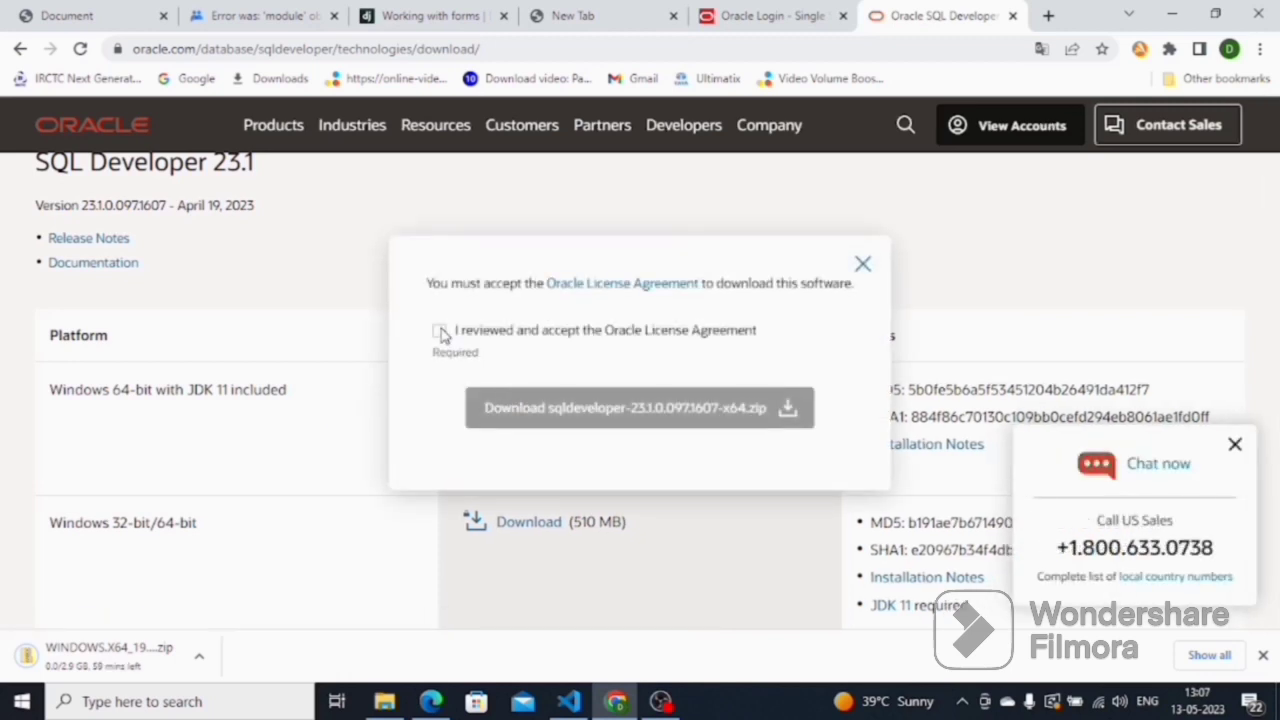
left_click(439, 330)
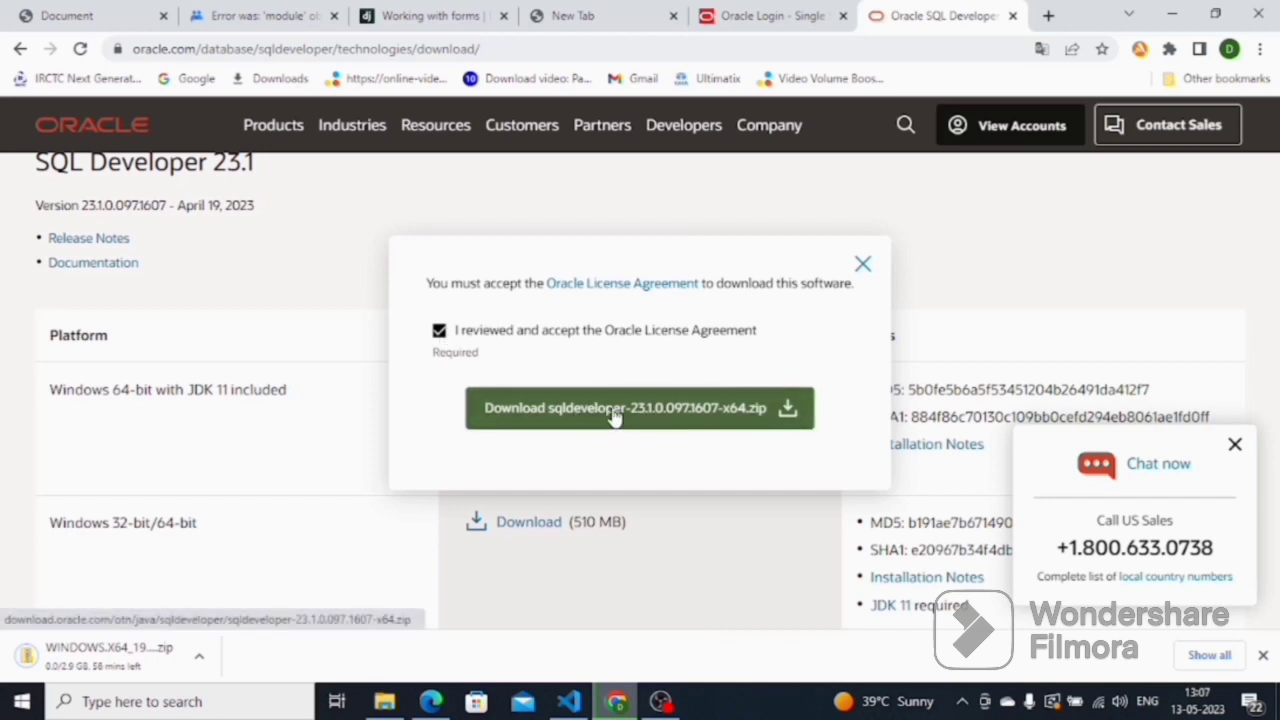
left_click(614, 410)
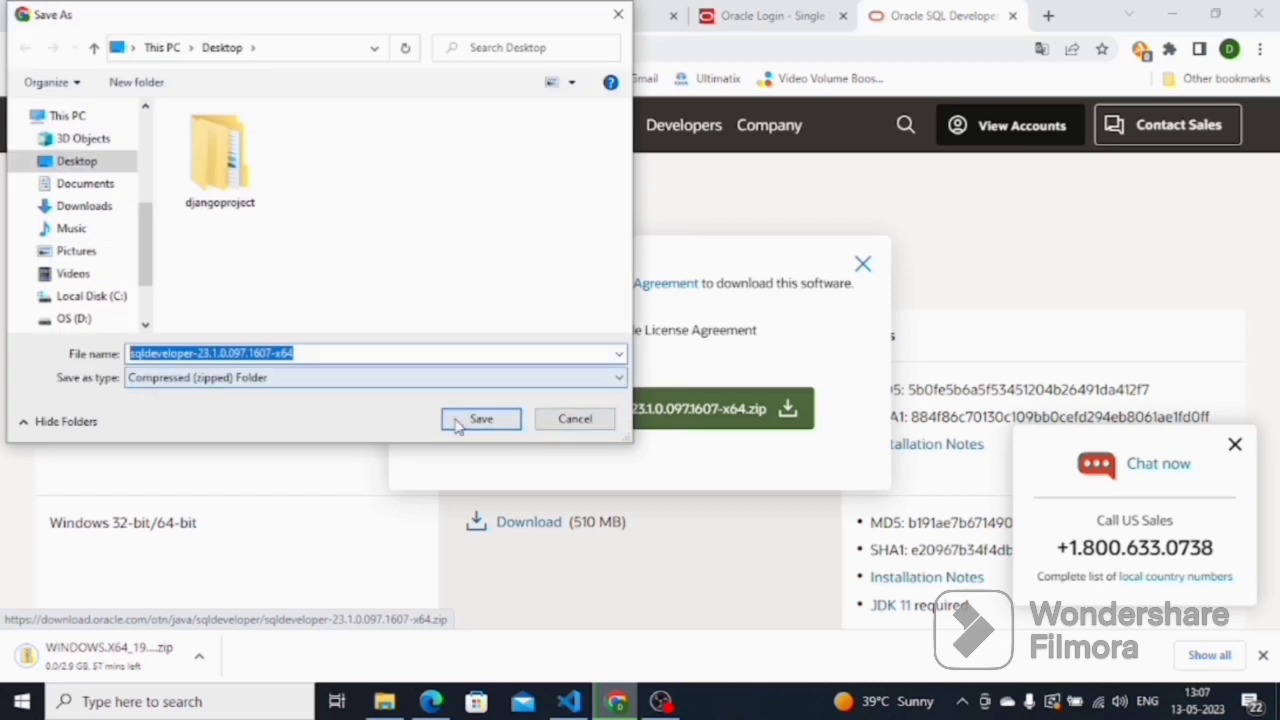
left_click(481, 420)
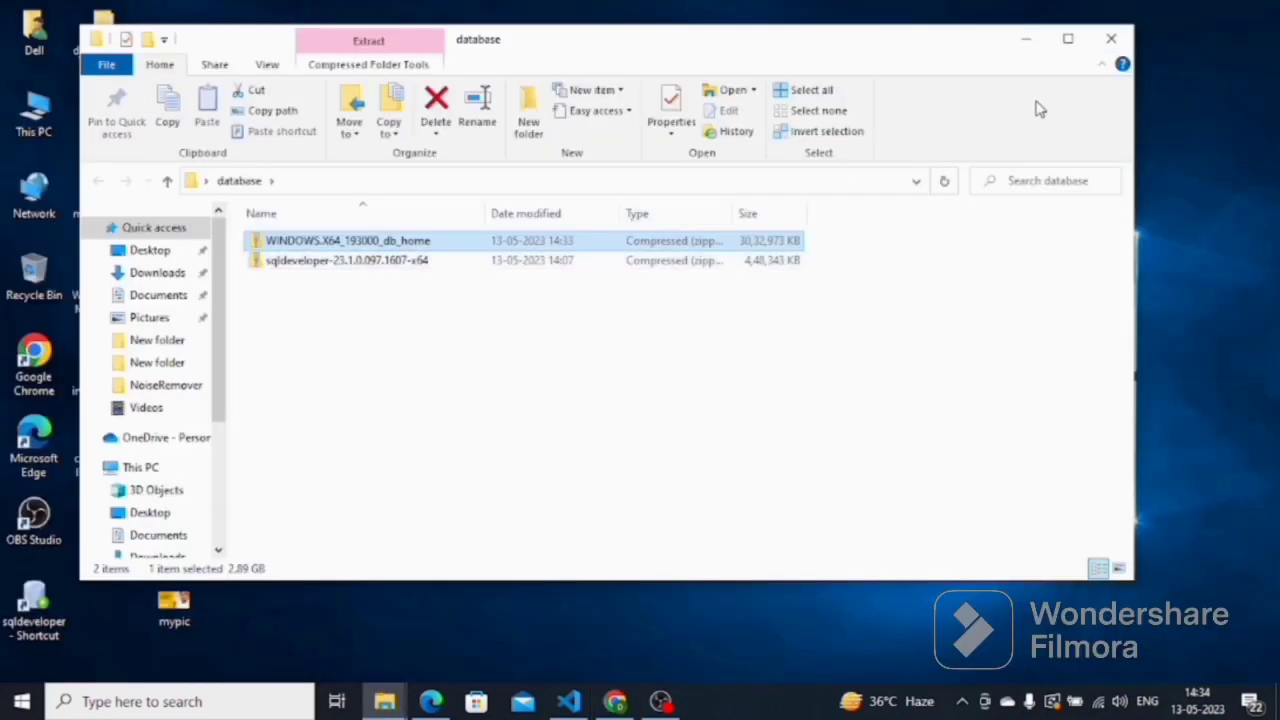
Extract All of the WINDOWS.X64_193000_db_home zip into a same-named folder inside 'database'
left_click(1065, 39)
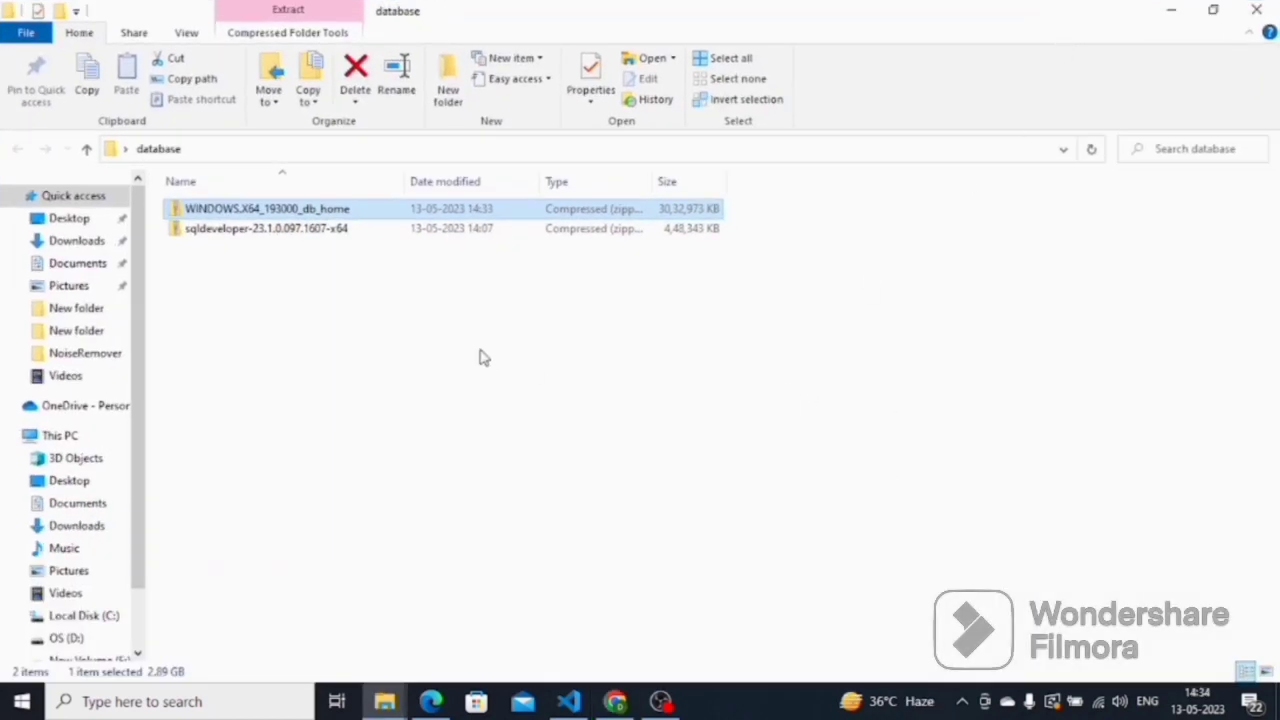
left_click(397, 347)
right_click(244, 208)
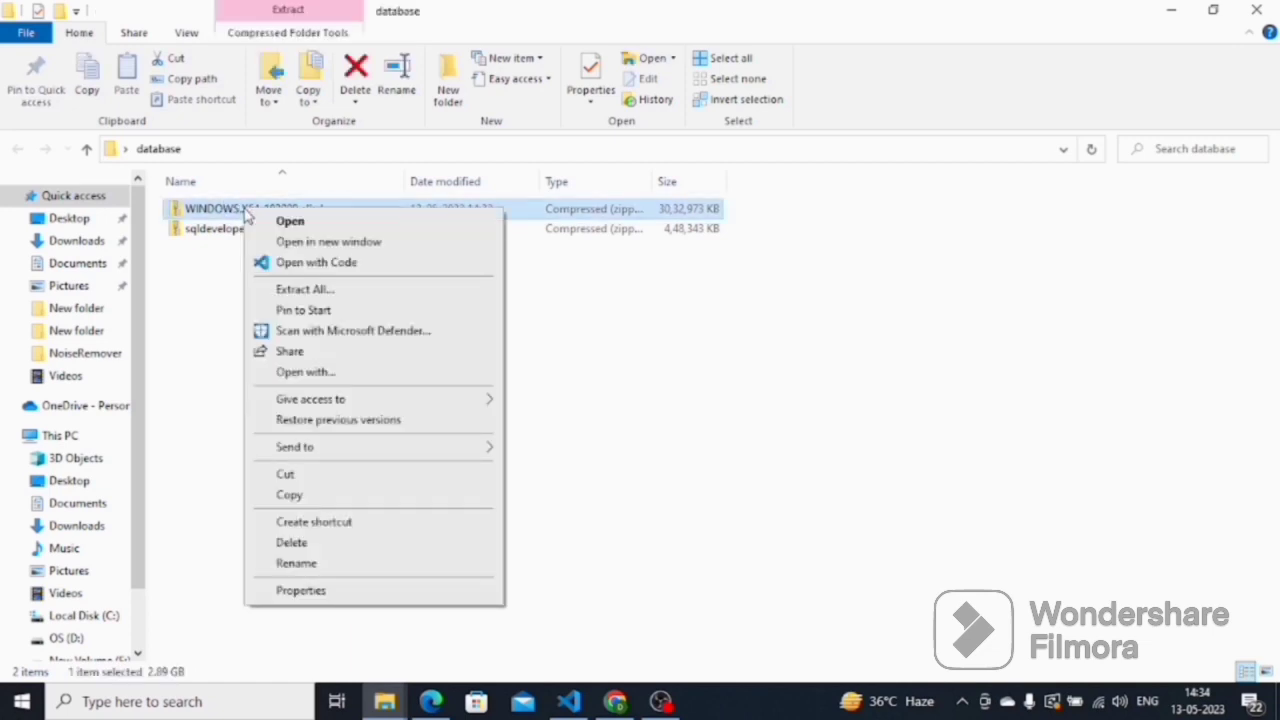
left_click(305, 290)
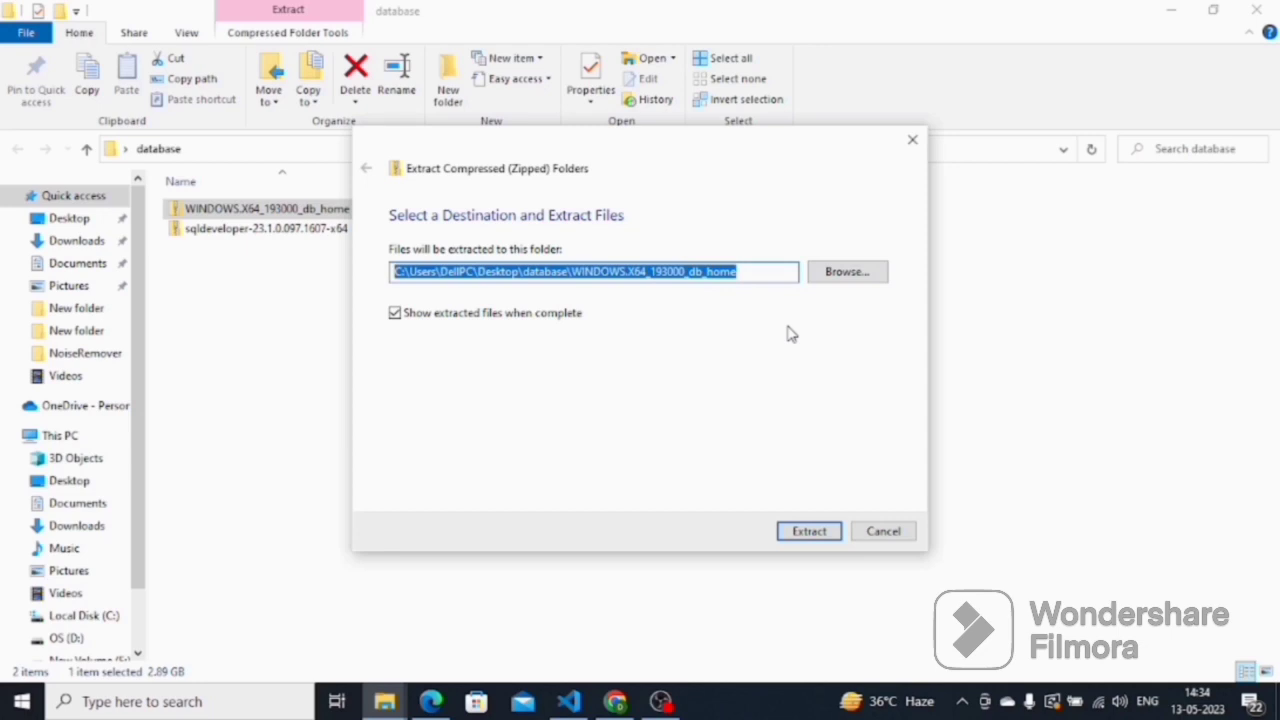
left_click(809, 531)
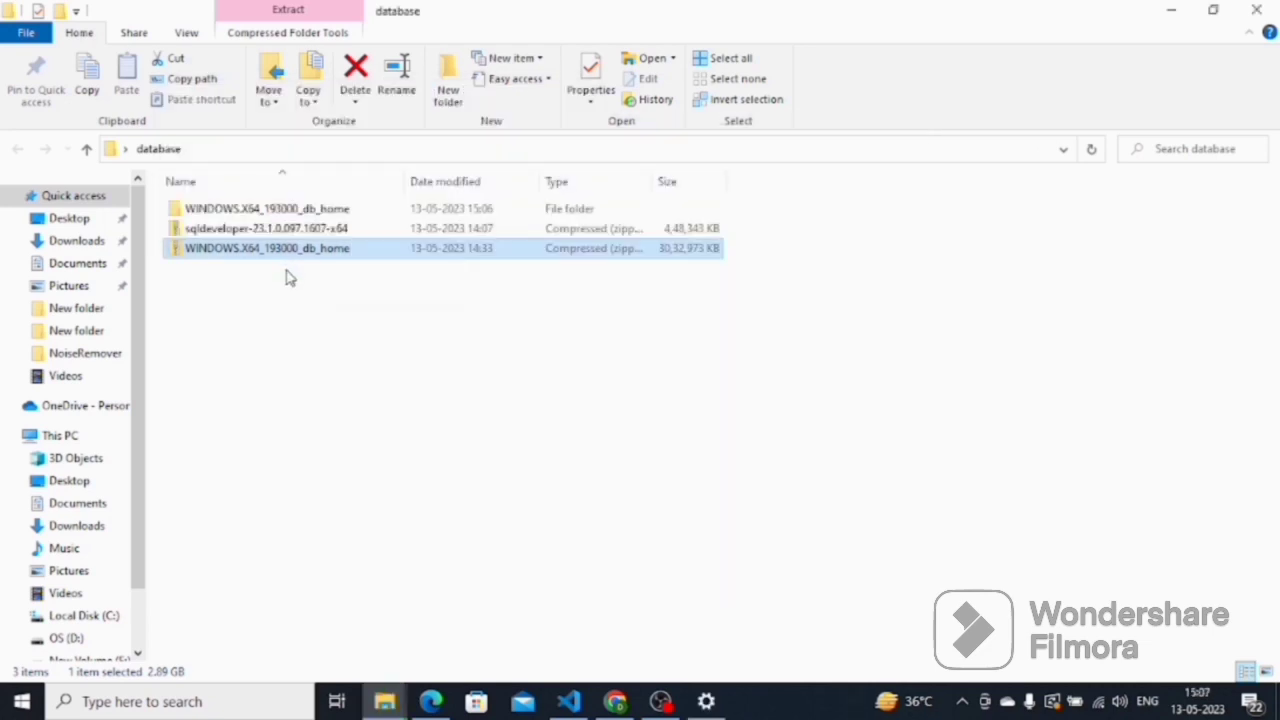
Extract All of the sqldeveloper-23.1.0.097.1607-x64 zip into its own folder in 'database'
right_click(256, 228)
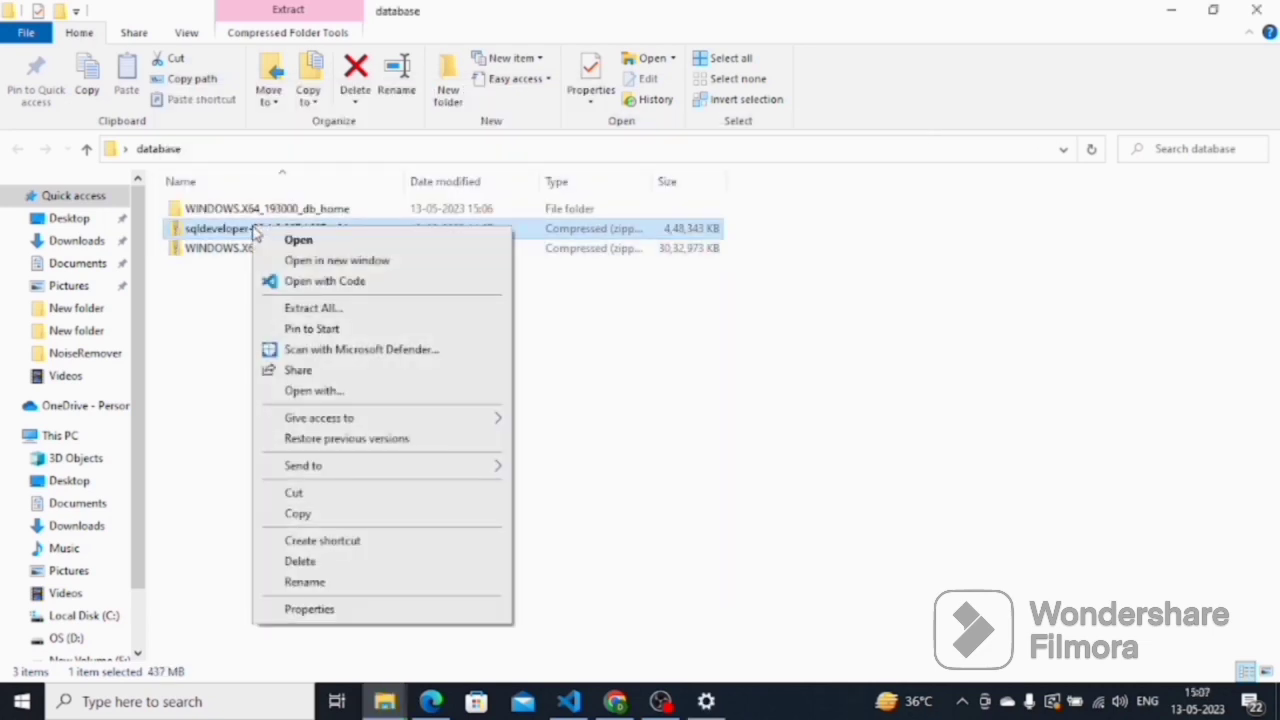
left_click(324, 310)
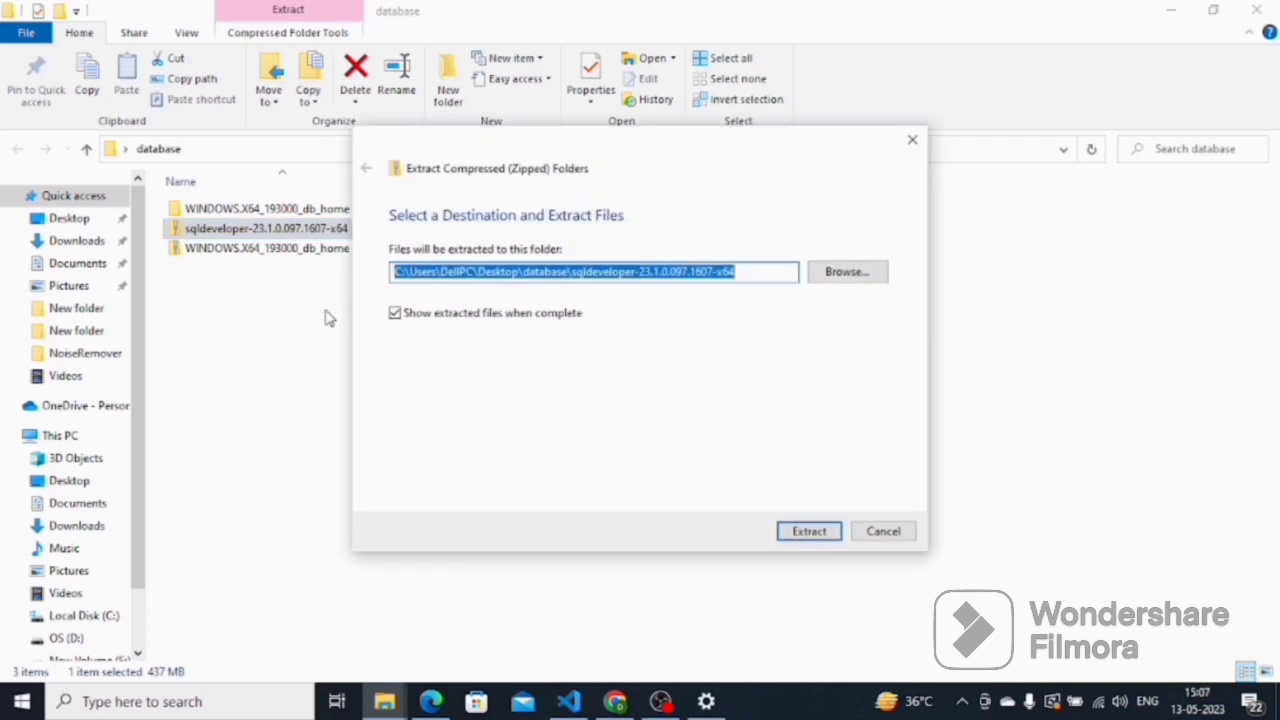
left_click(805, 531)
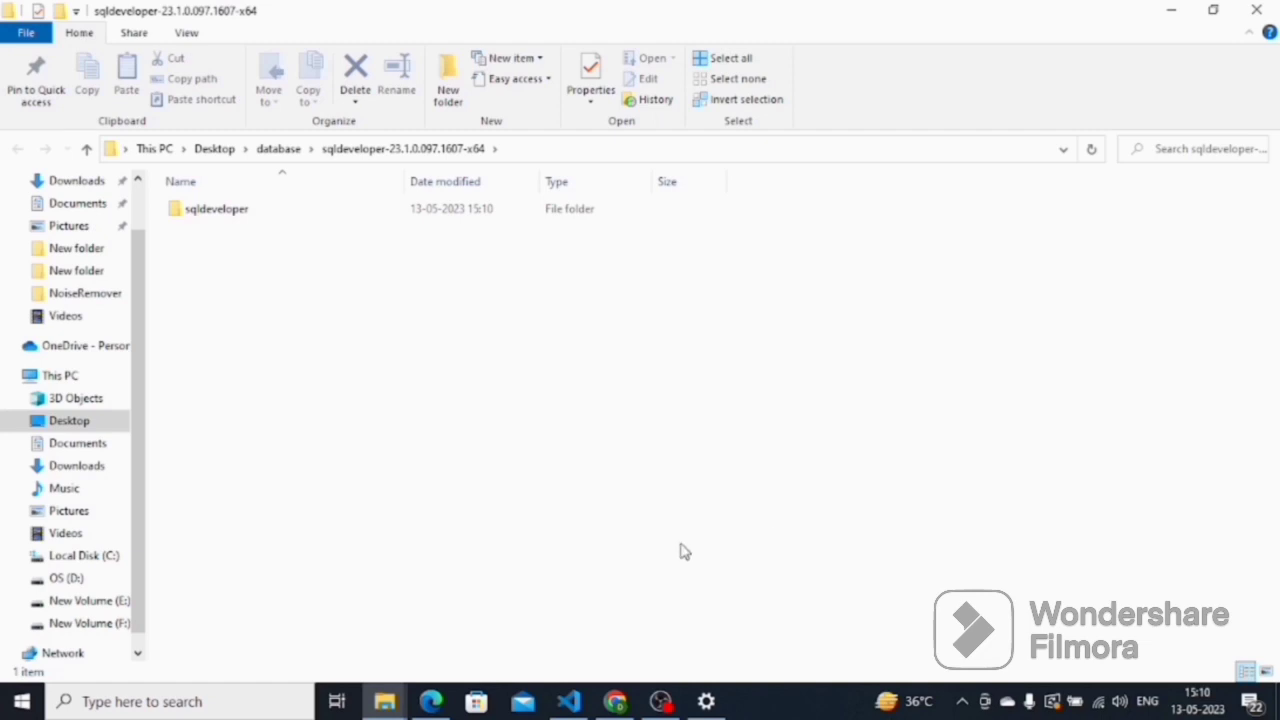
left_click(299, 156)
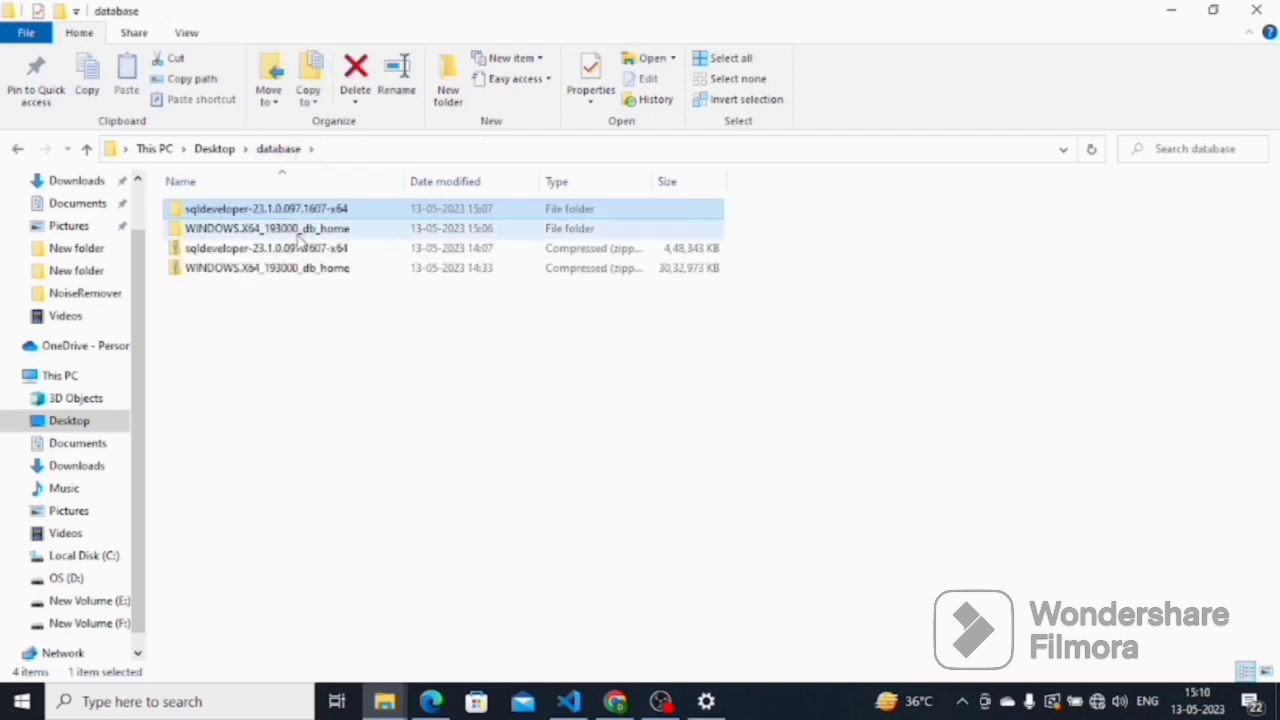
left_click(312, 248)
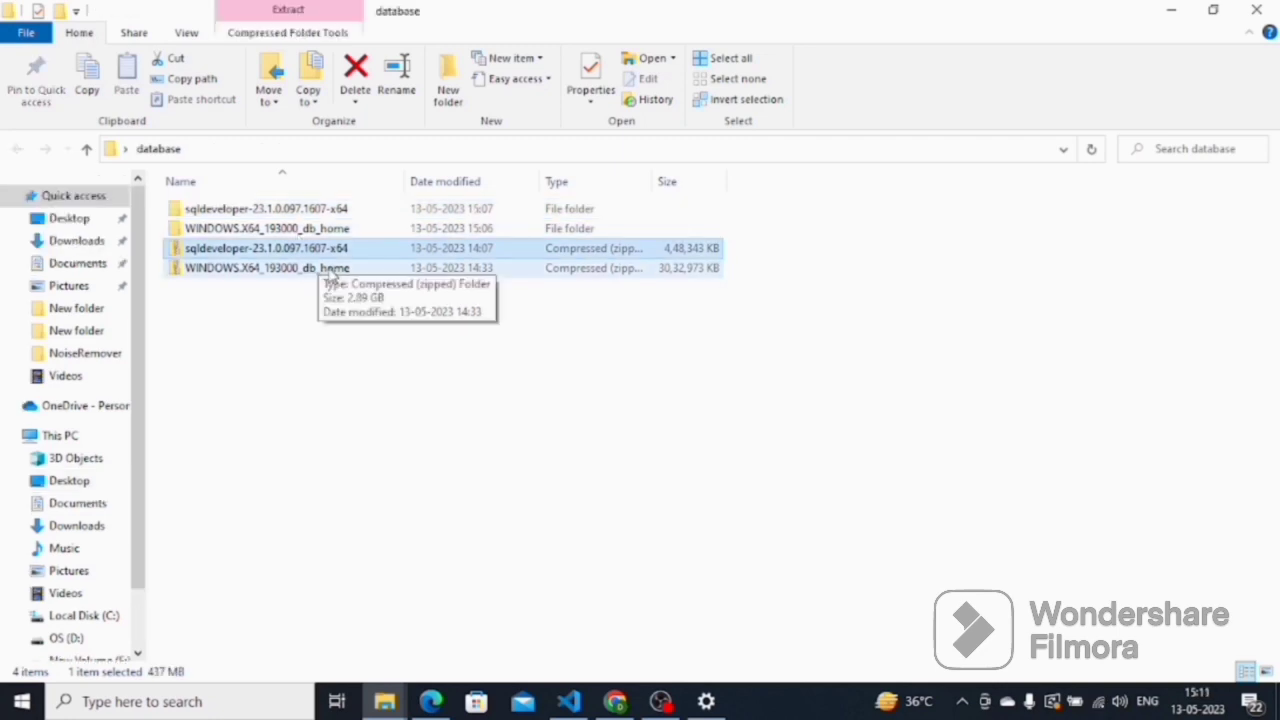
Run setup.exe from the WINDOWS.X64_193000_db_home folder to launch the Oracle Database 19c Installer
double_click(324, 236)
scroll(263, 397, "down", 12)
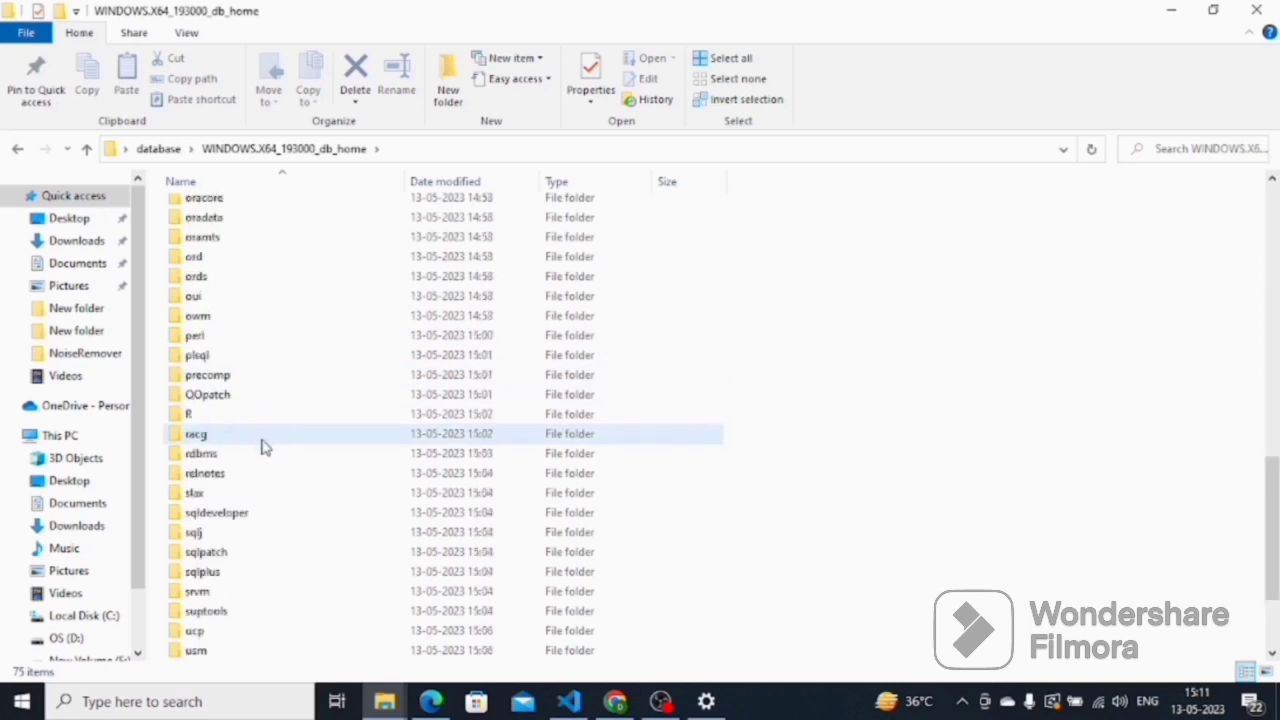
scroll(263, 460, "down", 3)
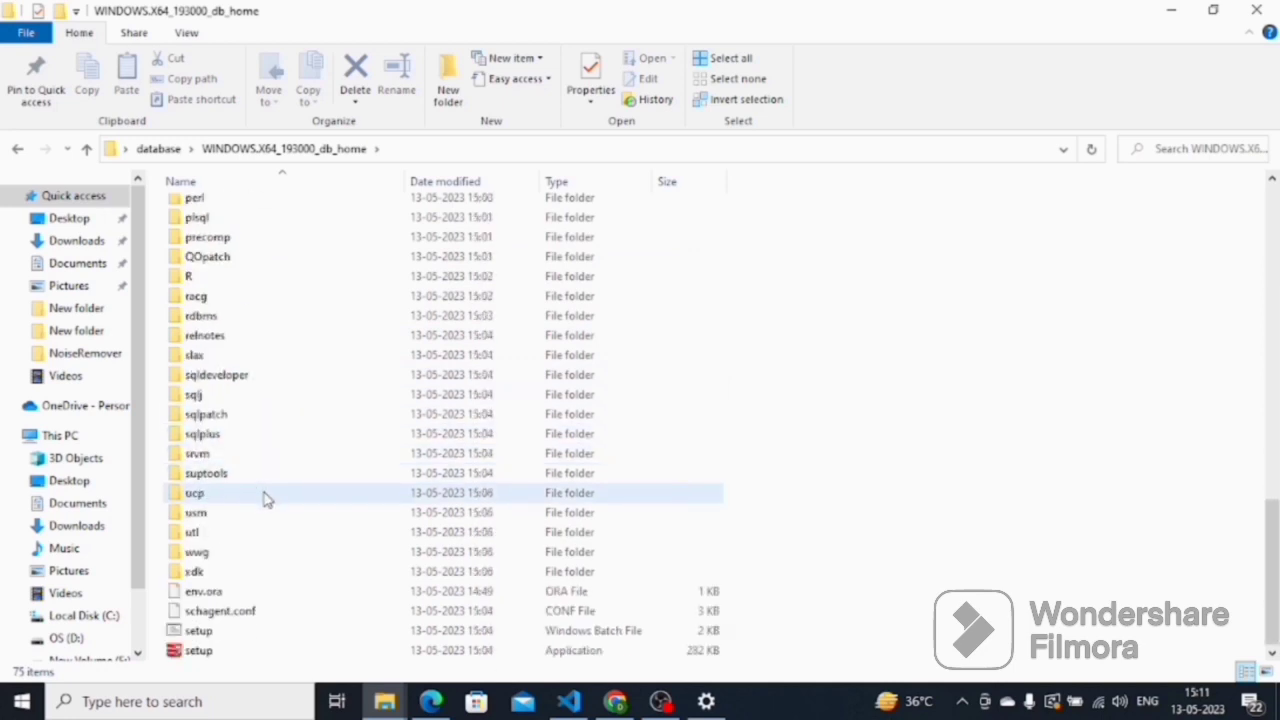
double_click(217, 660)
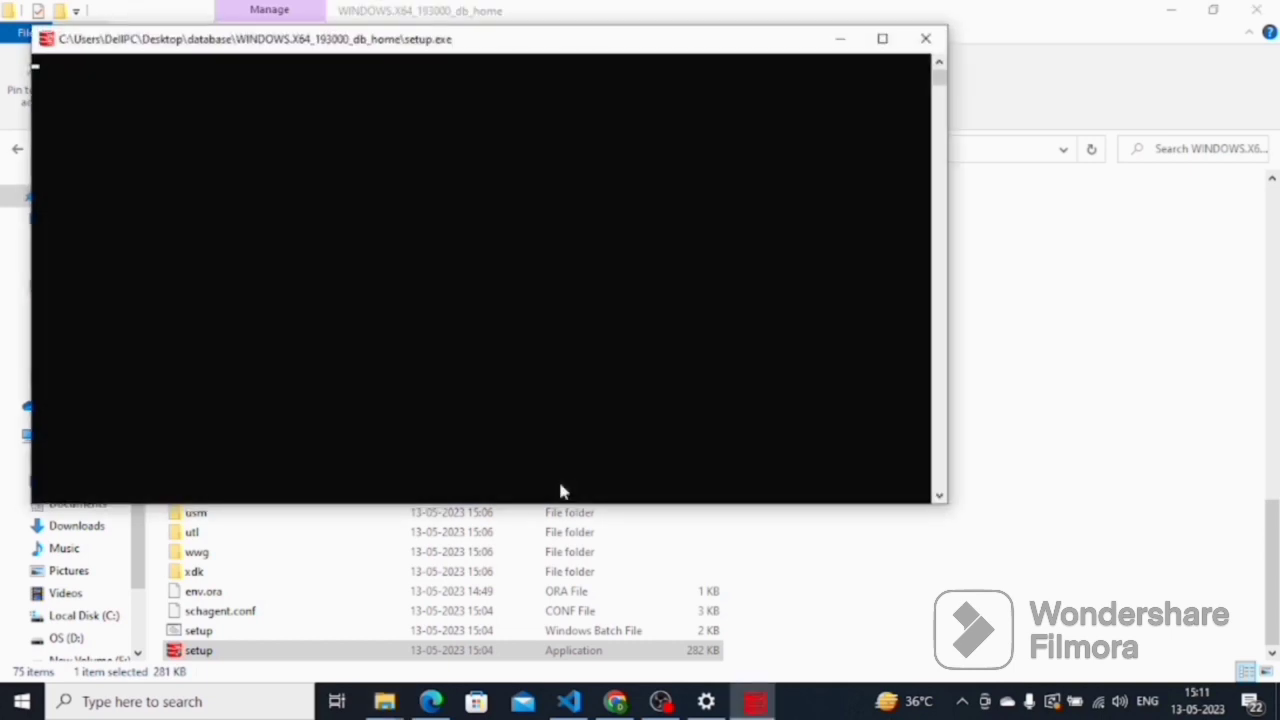
left_click(882, 38)
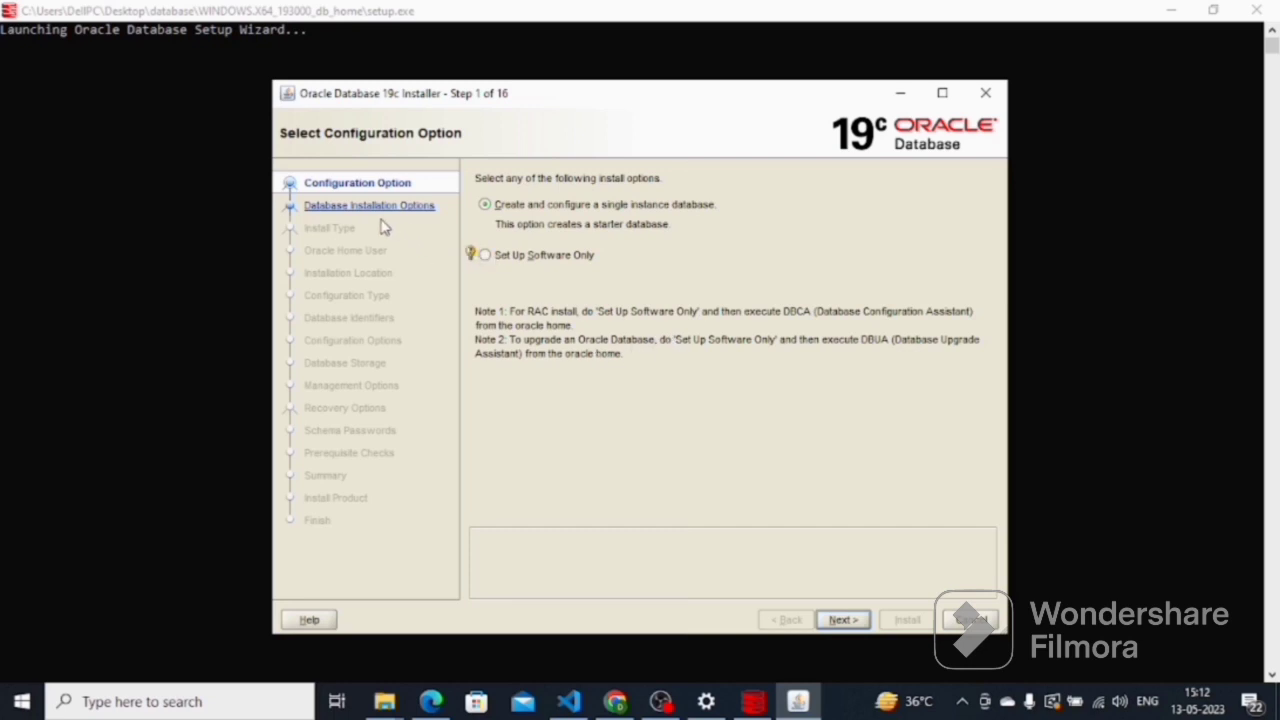
Keep 'Create and configure a single instance database' and Desktop class, advancing to Oracle Home User
left_click(838, 620)
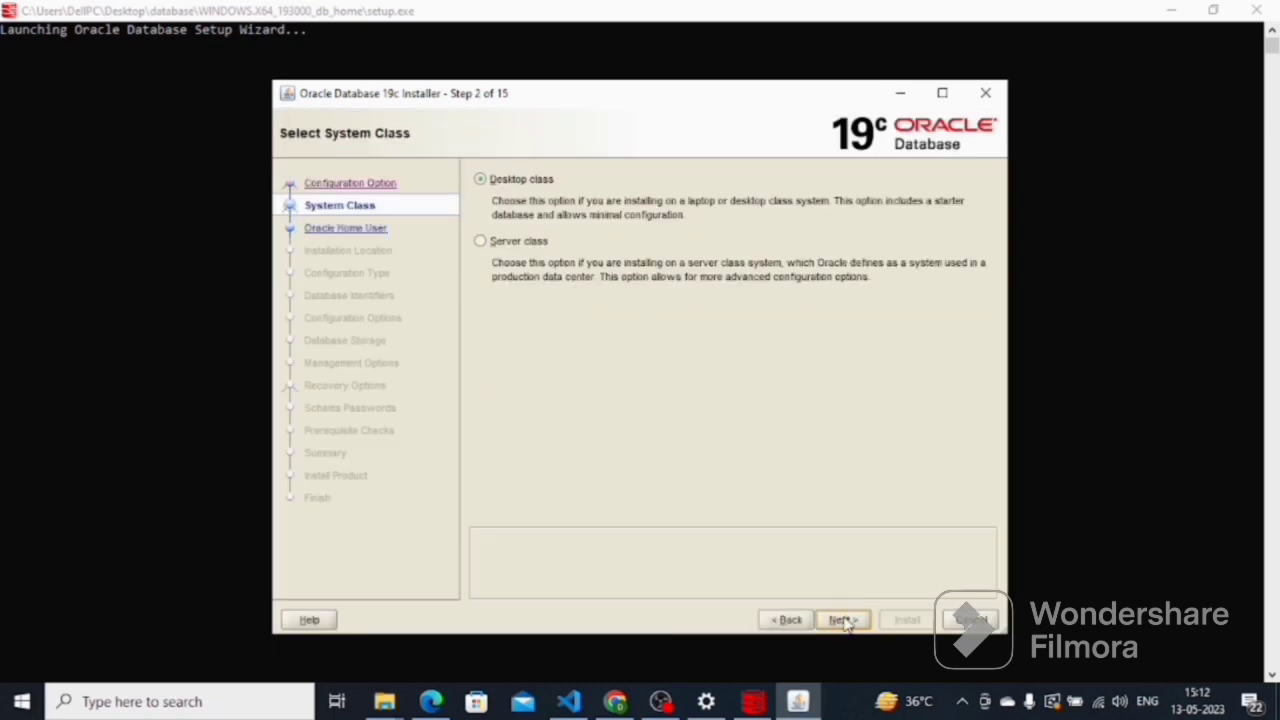
left_click(838, 620)
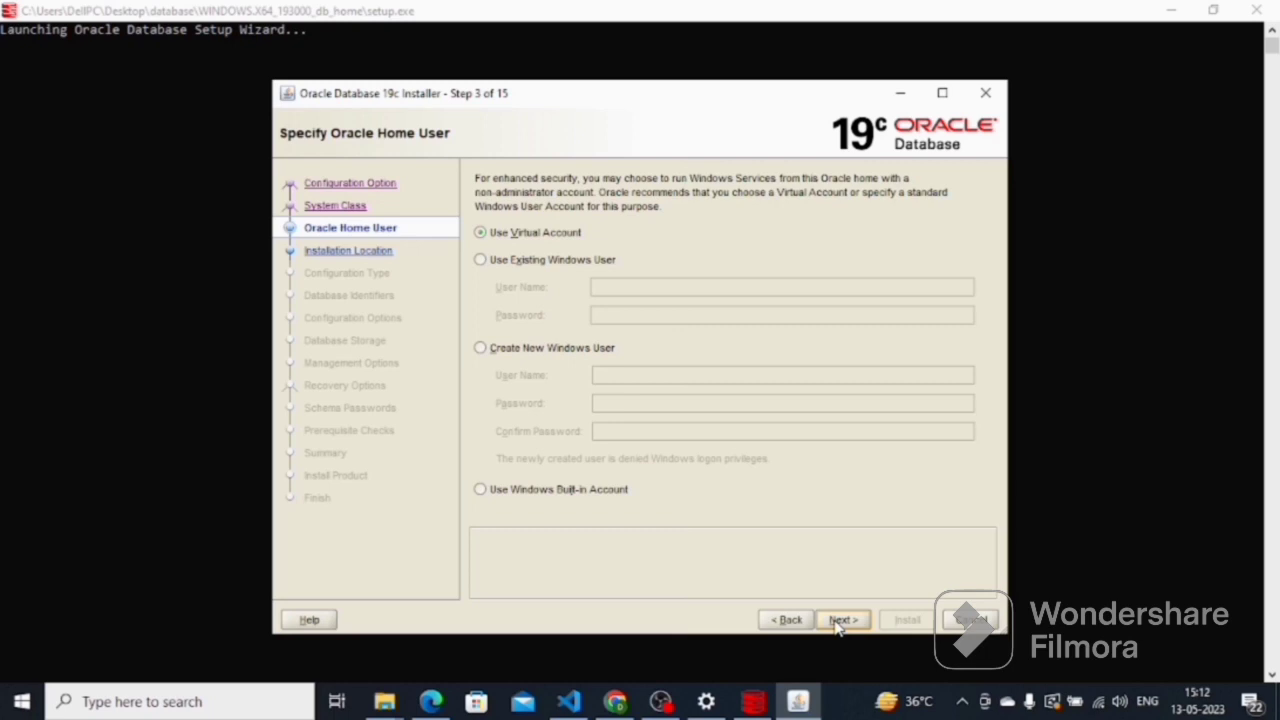
Create a new Windows user named 'system' with a password, entered and confirmed, and submit it
left_click(492, 348)
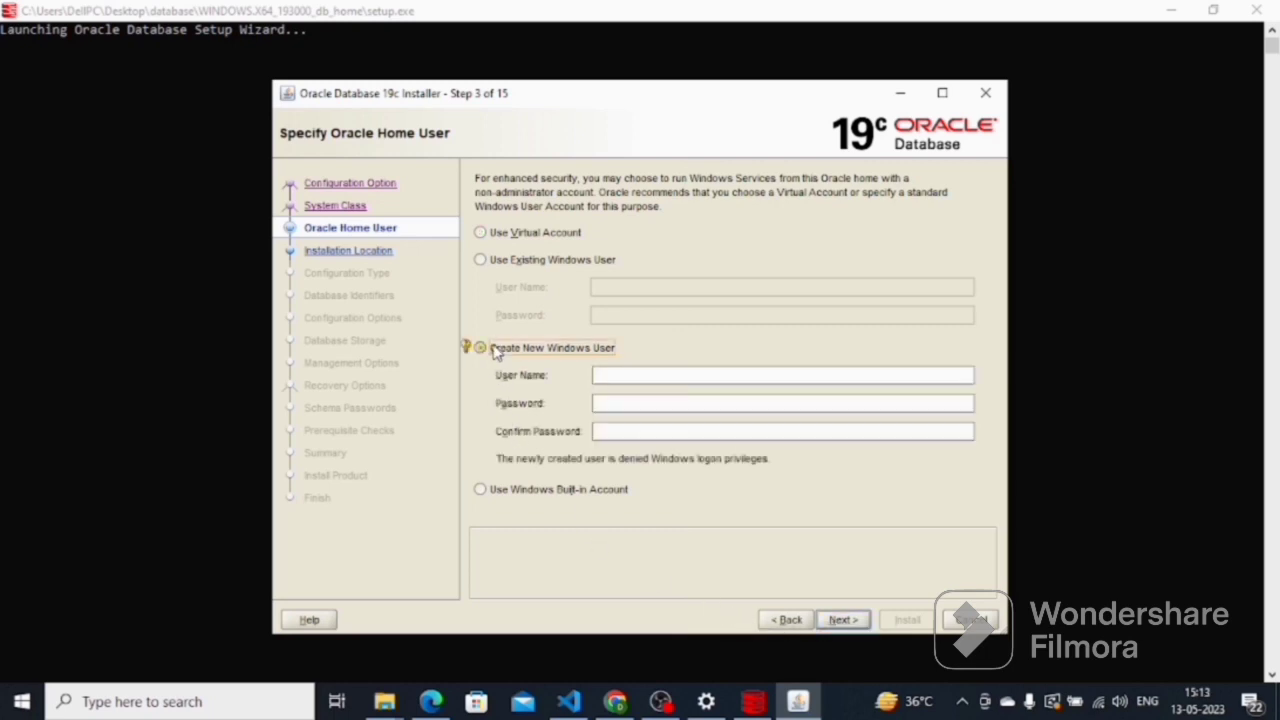
left_click(626, 376)
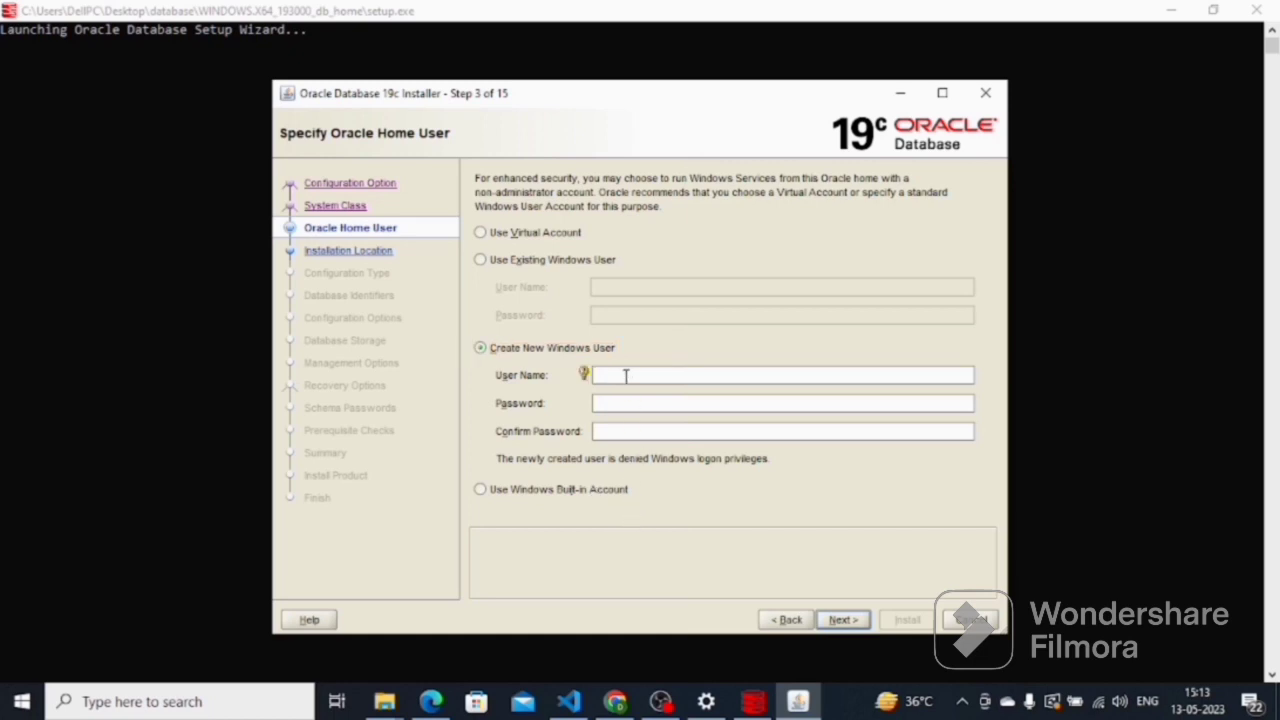
type("system")
left_click(633, 402)
type("******")
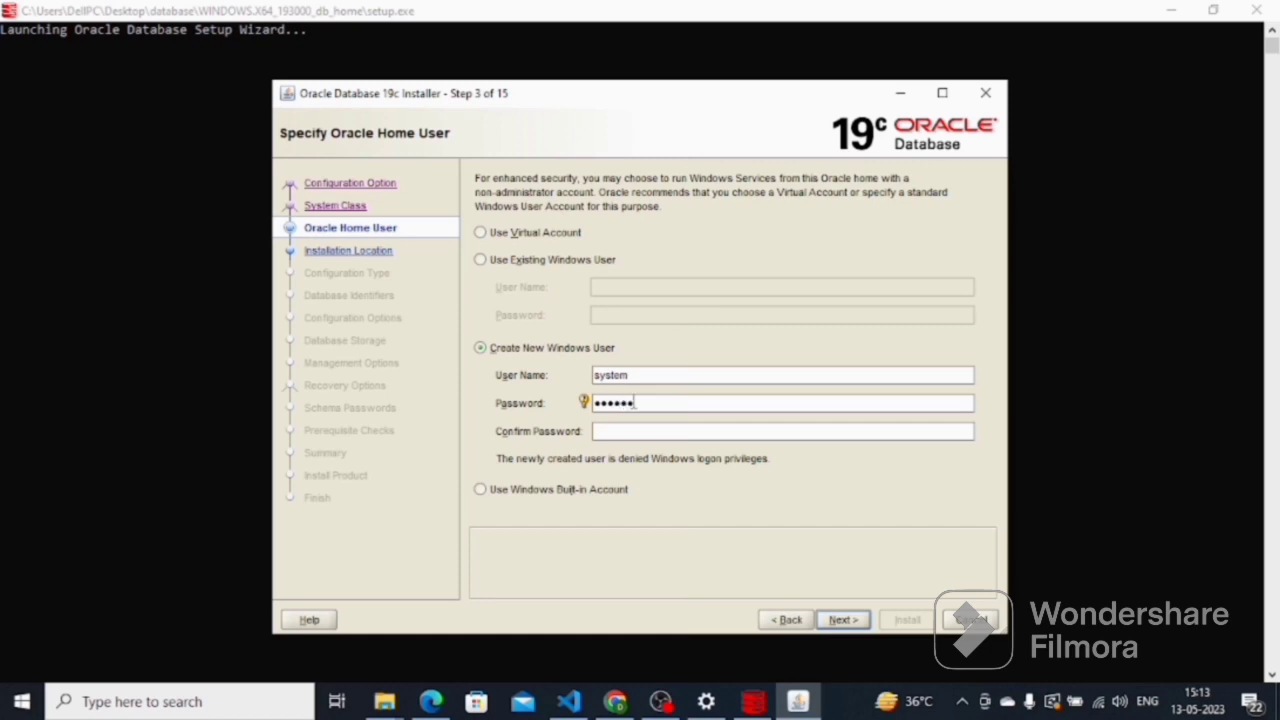
left_click(634, 425)
type("***")
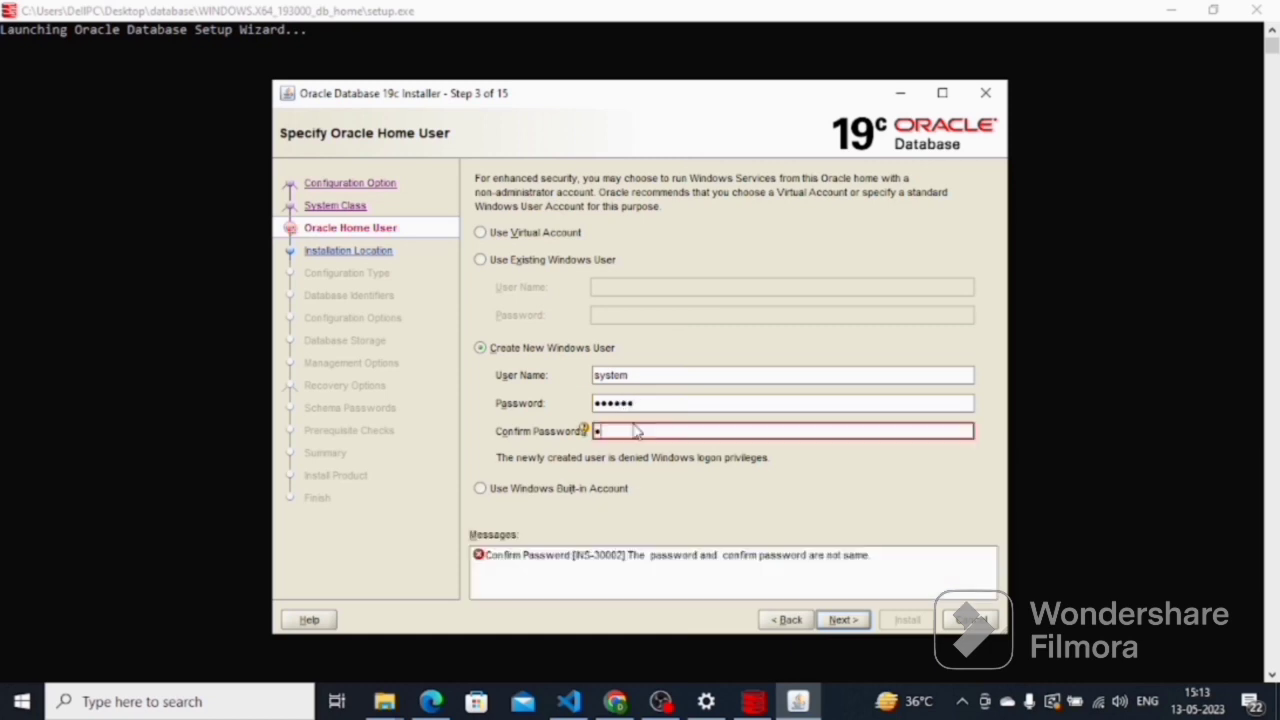
type("***")
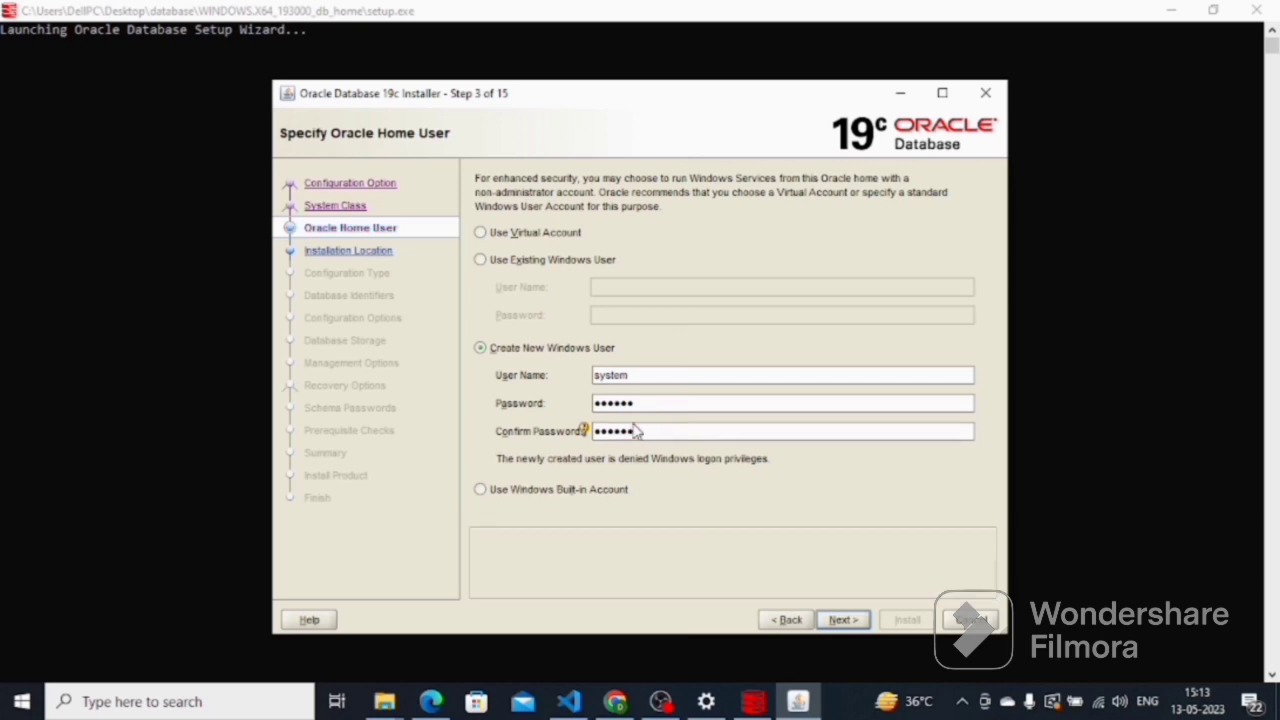
left_click(845, 620)
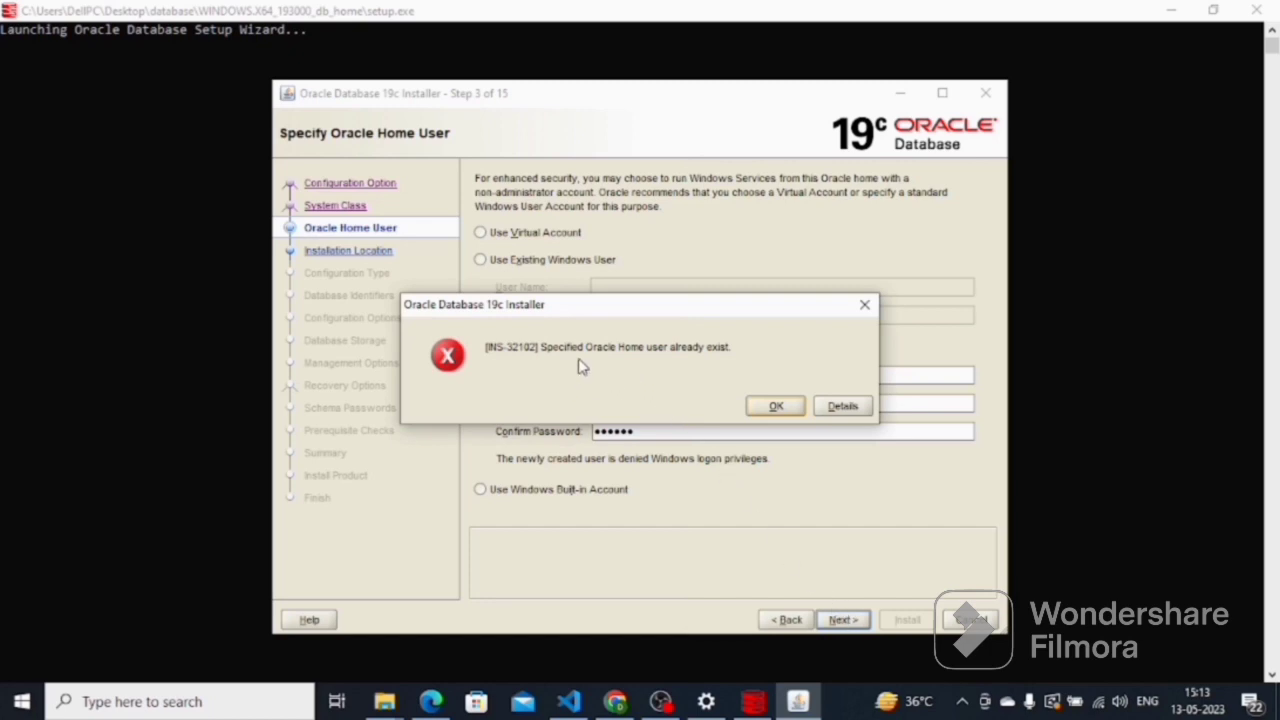
Dismiss the 'user already exists' error, replace 'system' with a different user name, and continue
left_click(775, 407)
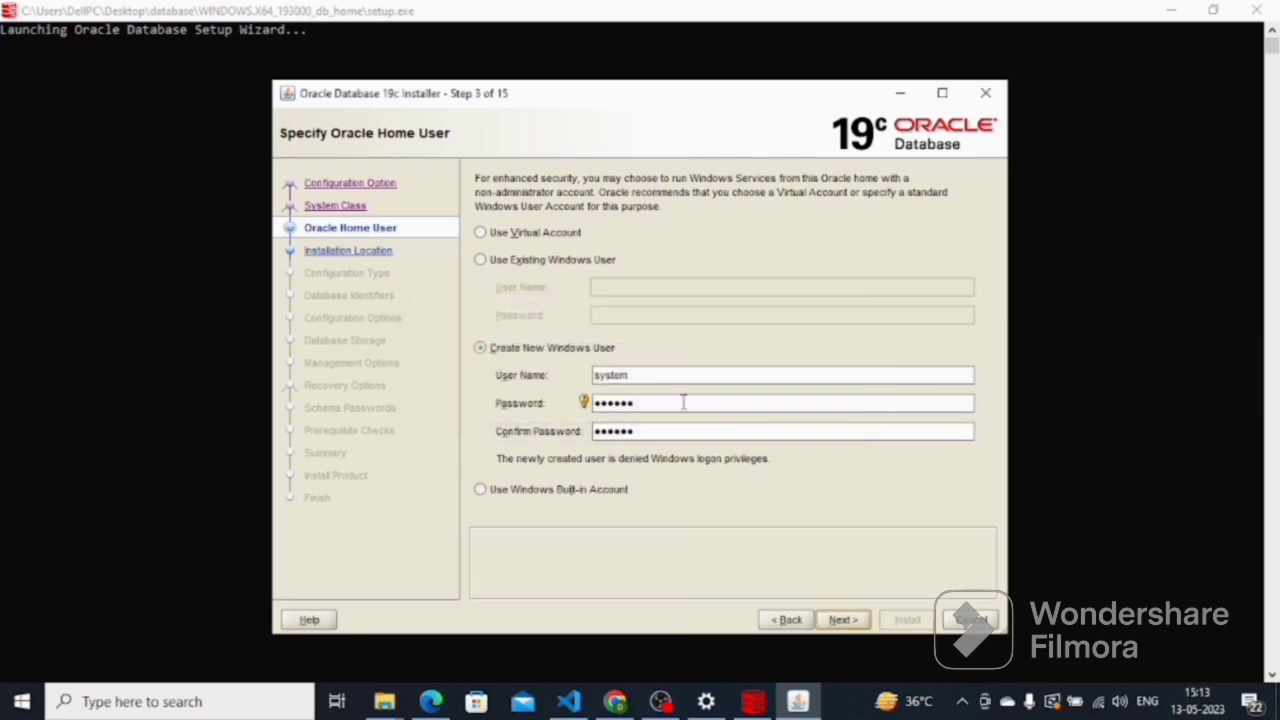
left_click_drag(650, 375, 594, 368)
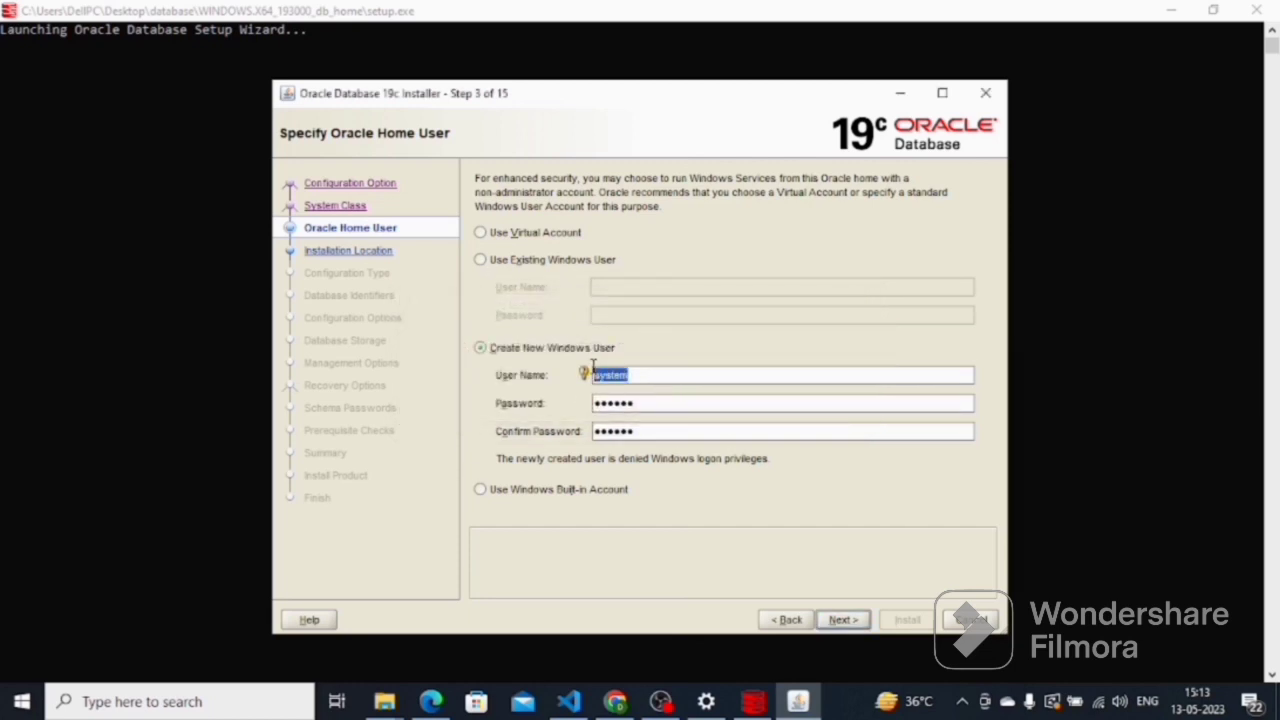
mouse_move(592, 372)
key("BackSpace")
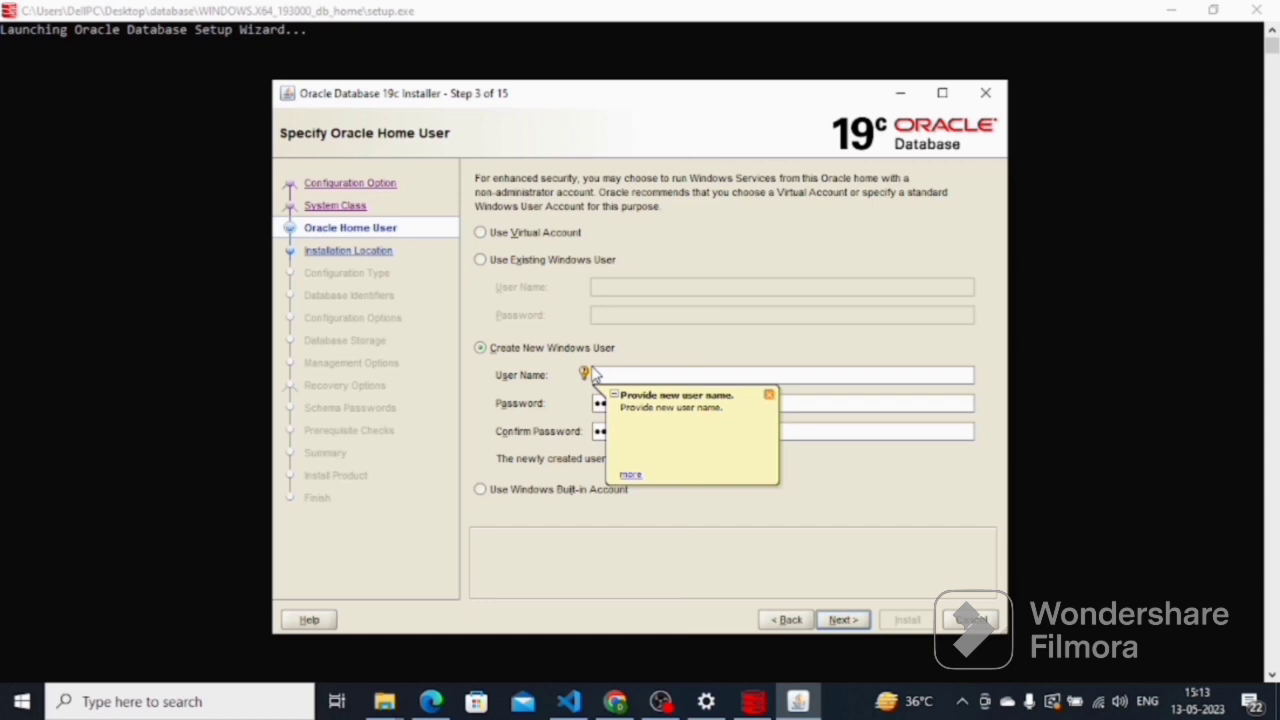
type("our")
type("gesh")
left_click(768, 396)
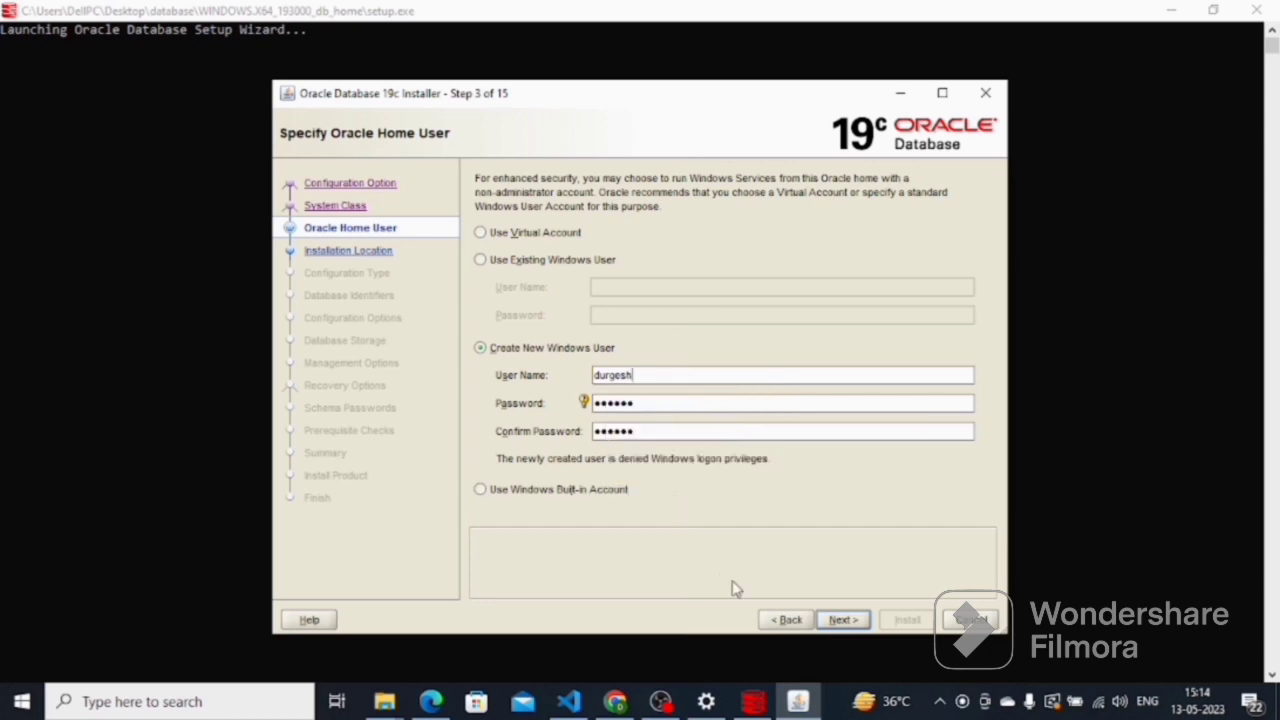
left_click(841, 620)
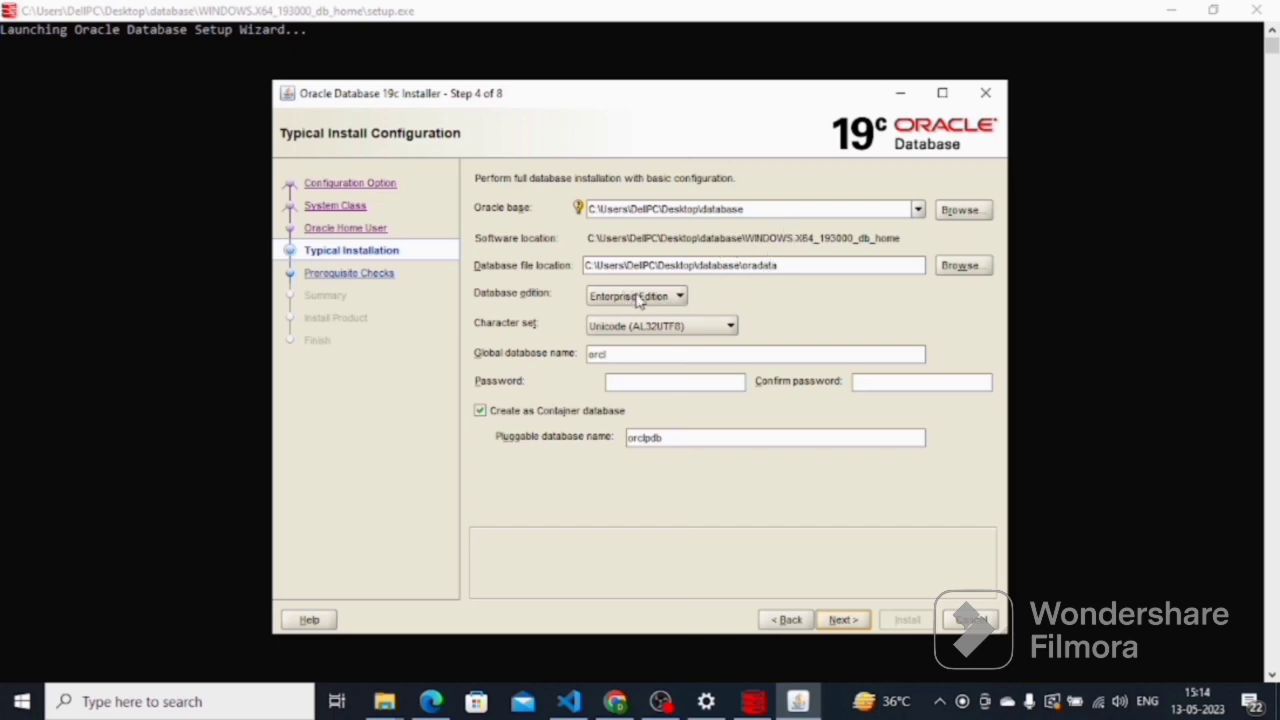
Keep global database name orcl, enter and confirm the admin password, and continue
left_click(688, 354)
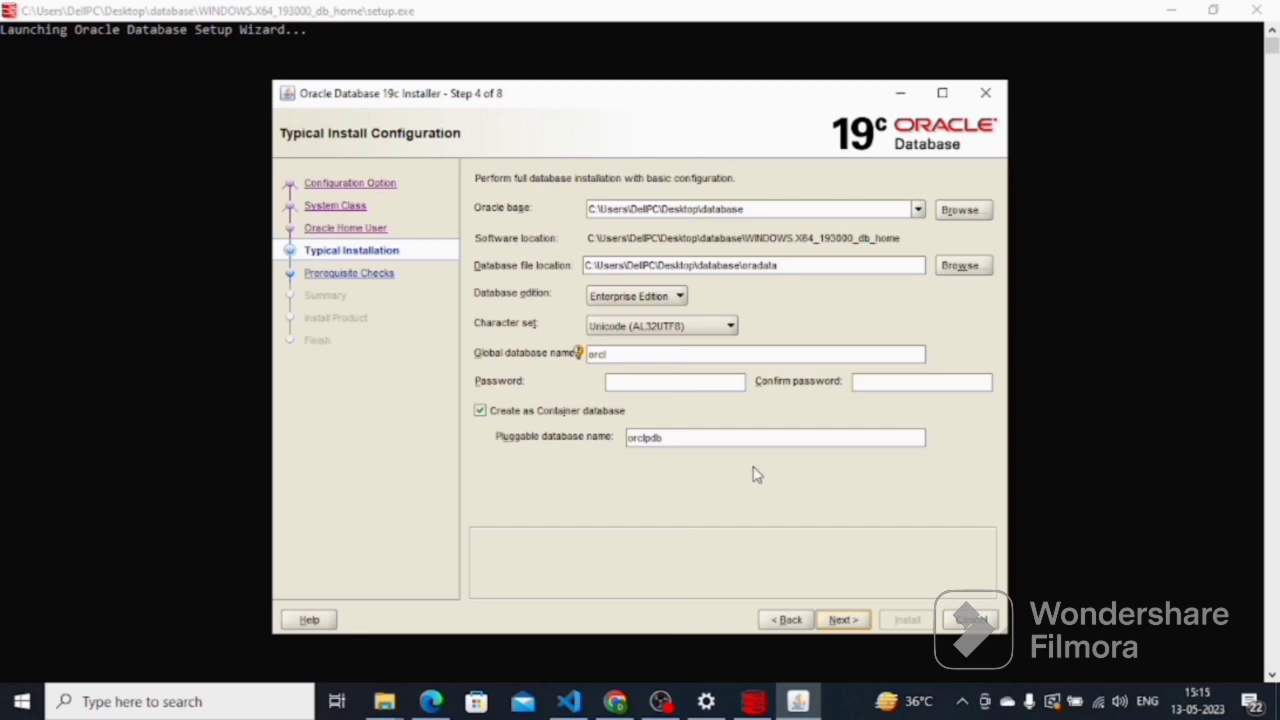
left_click(680, 384)
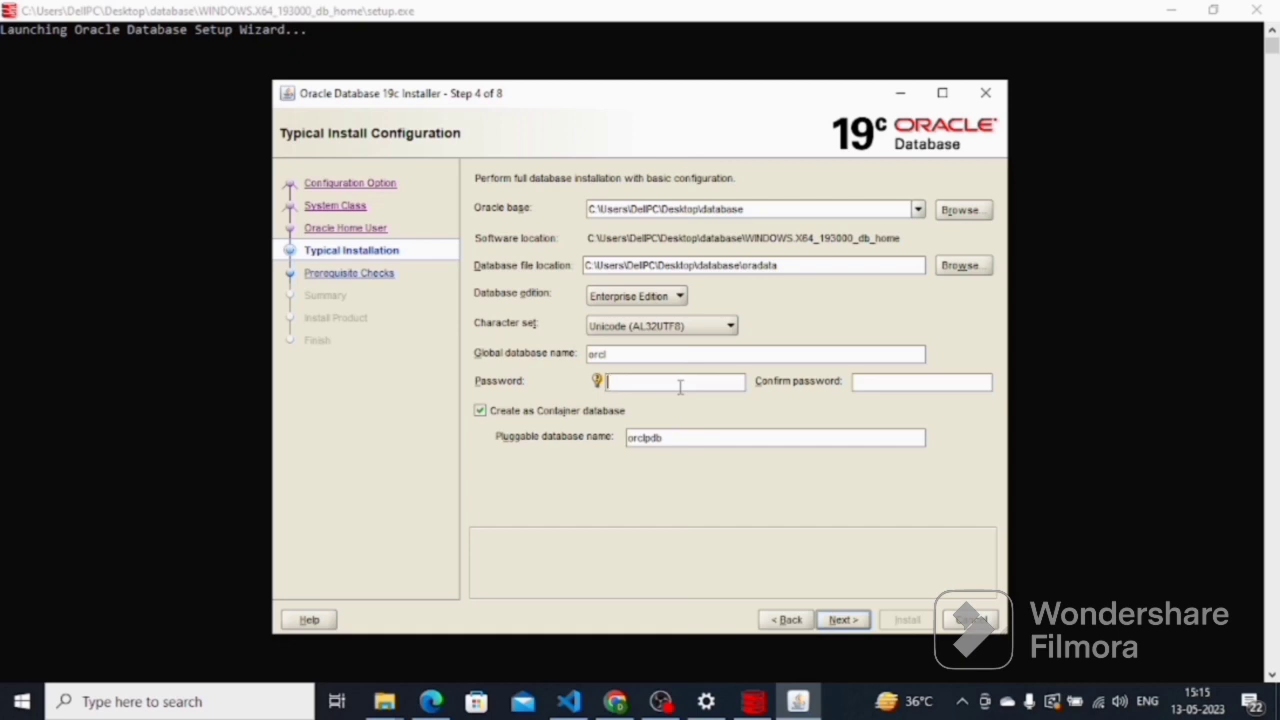
type("123")
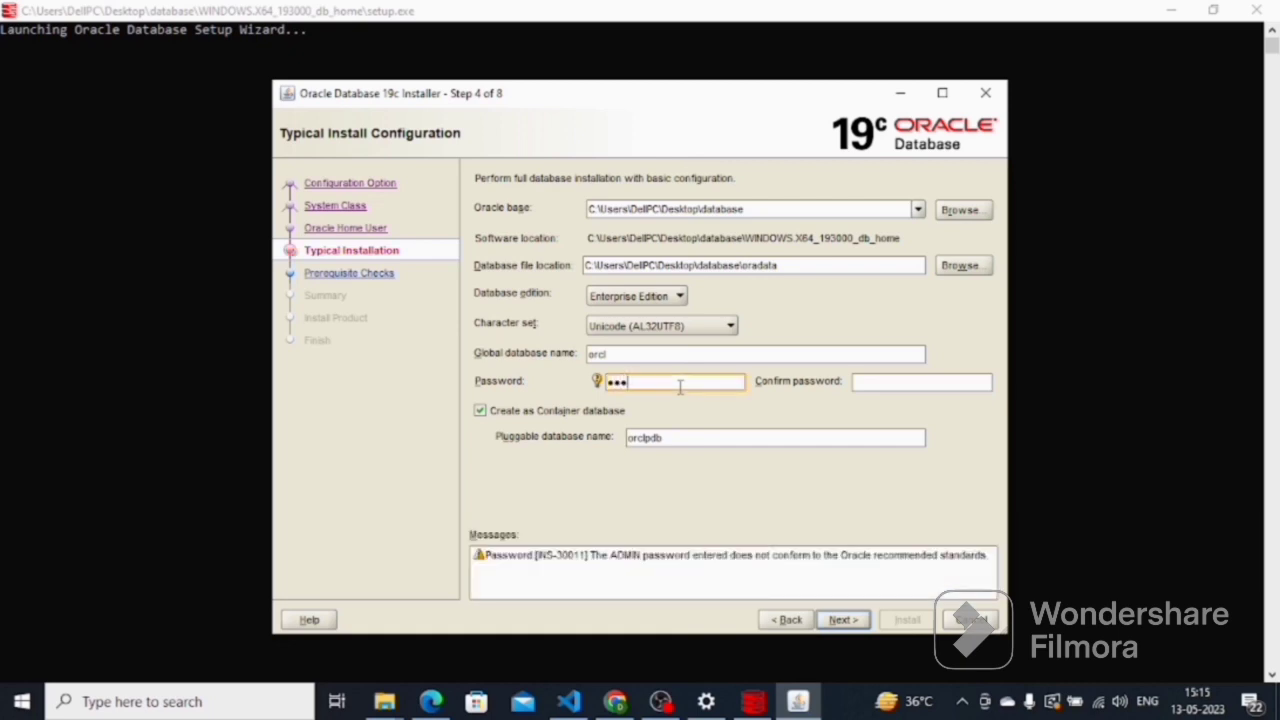
type("456")
left_click(895, 381)
type("1")
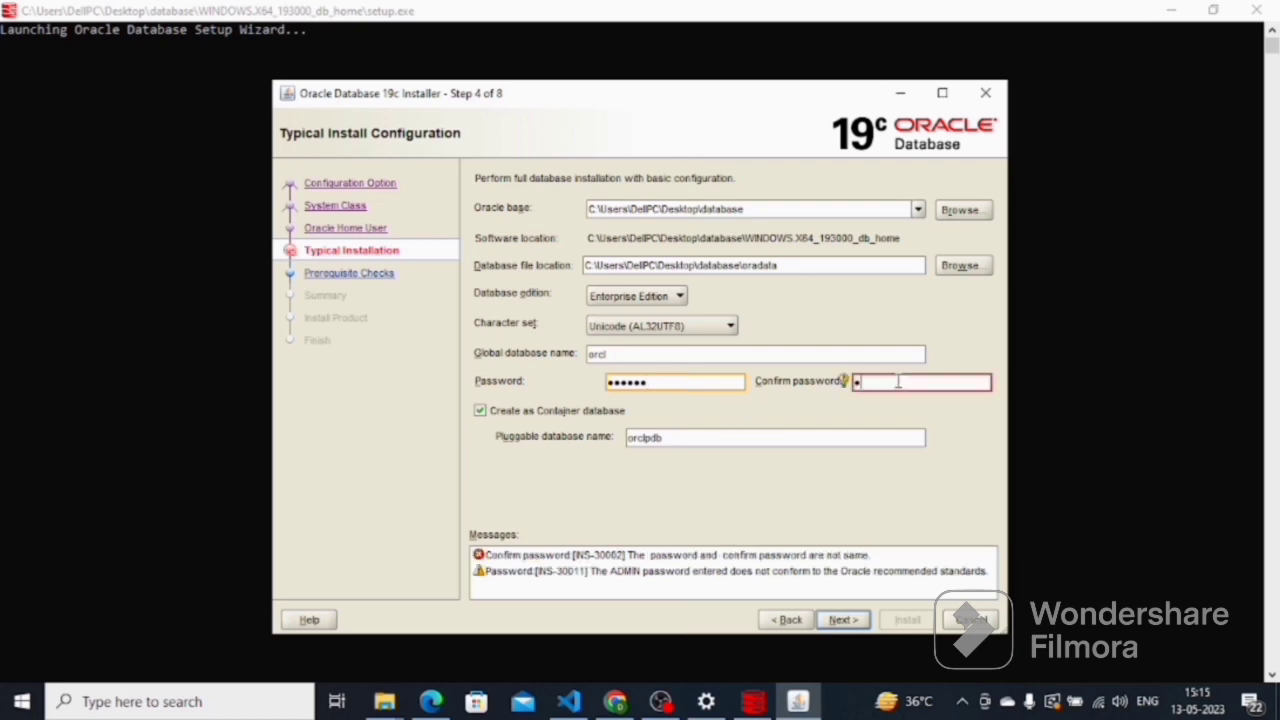
type("23456")
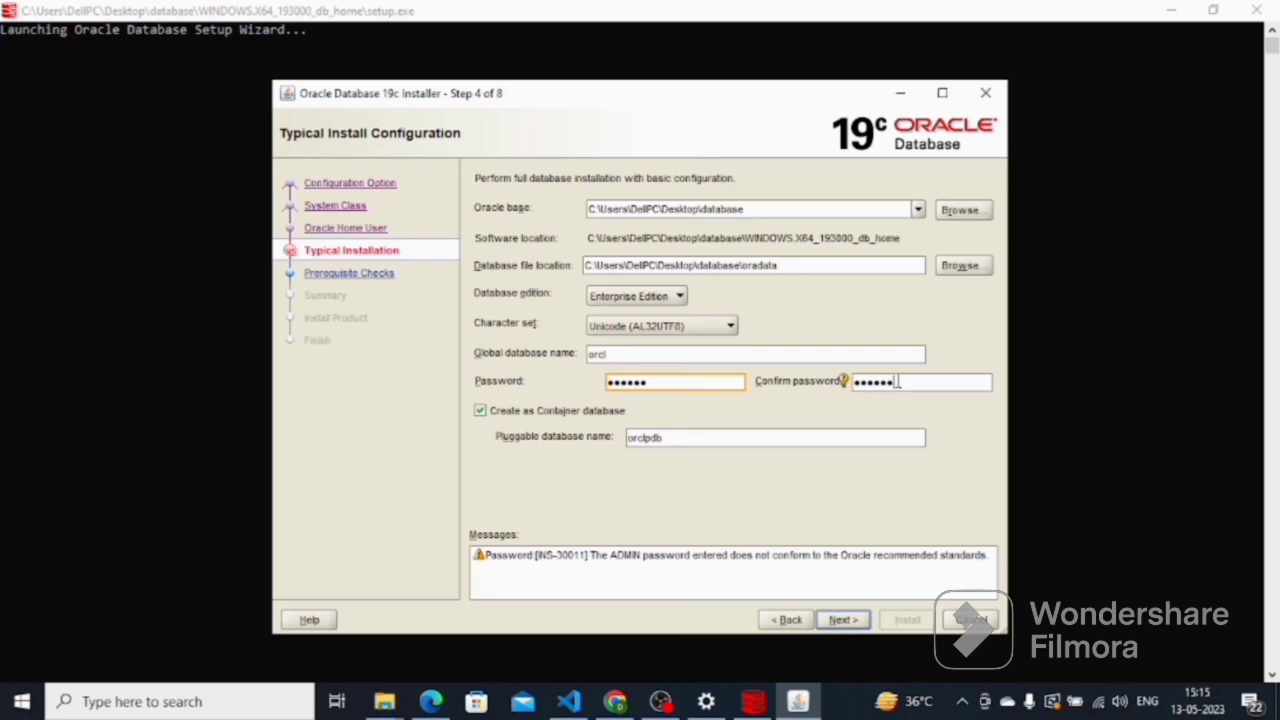
left_click(842, 620)
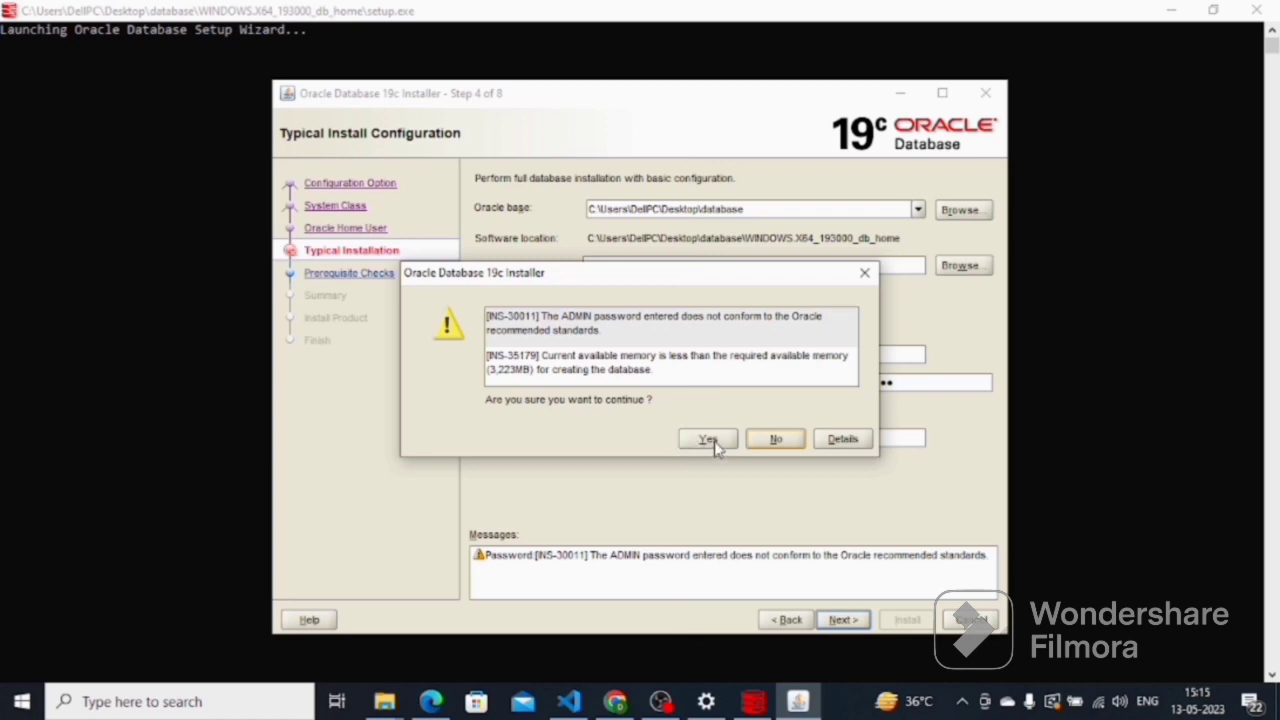
Accept the password and low-memory warnings, install the database, and close the finished installer
left_click(713, 444)
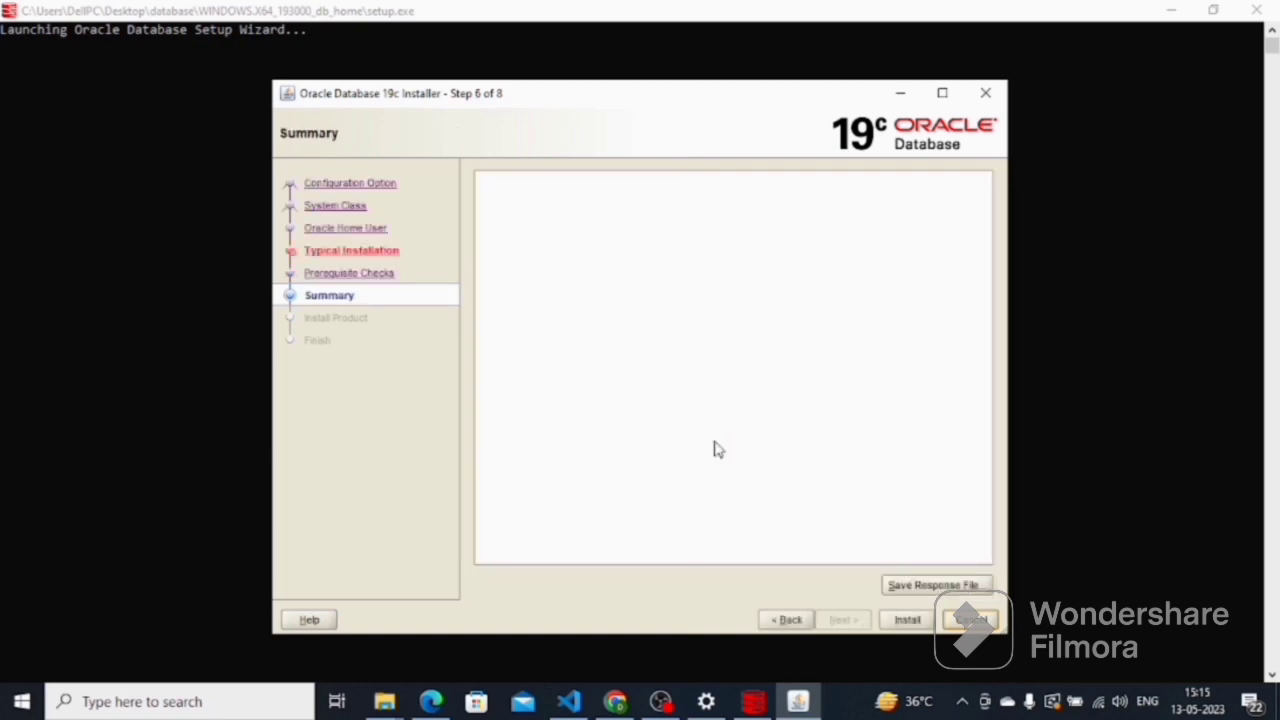
scroll(720, 443, "down", 1)
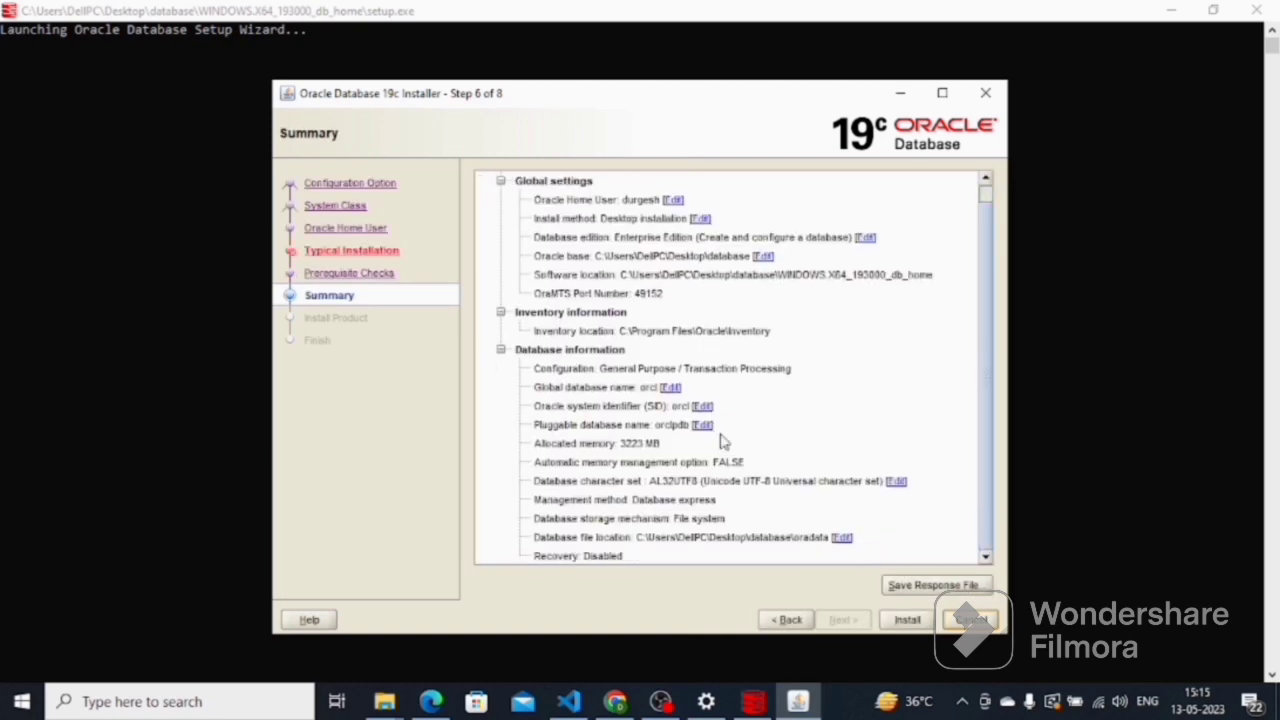
left_click(907, 620)
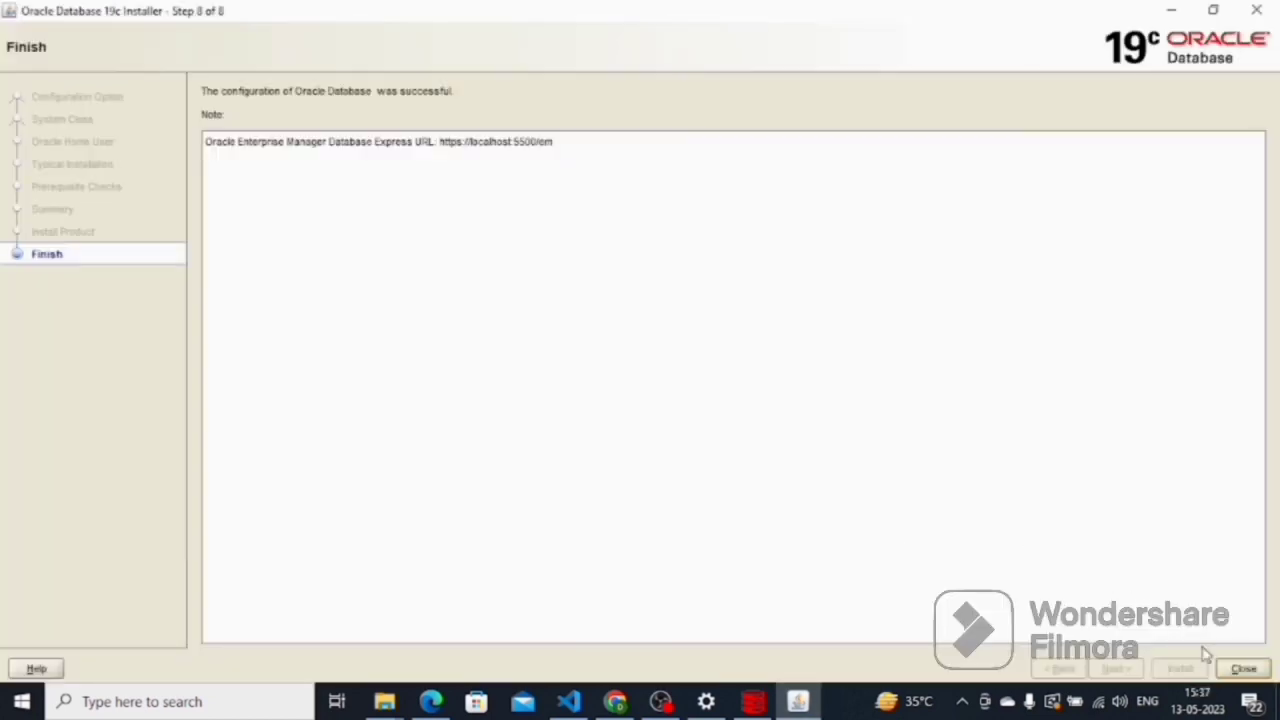
left_click(1230, 668)
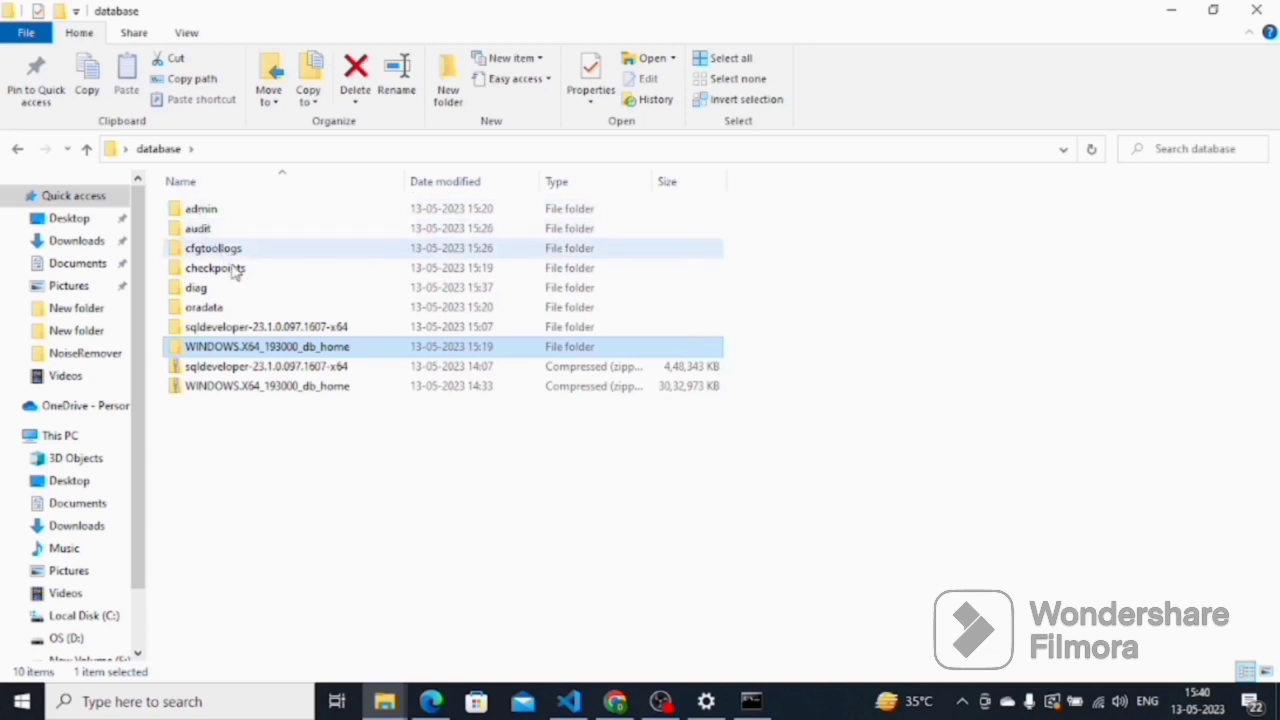
Create a shortcut to sqldeveloper.exe inside the sqldeveloper-23.1.0.097.1607-x64\sqldeveloper folder
double_click(283, 328)
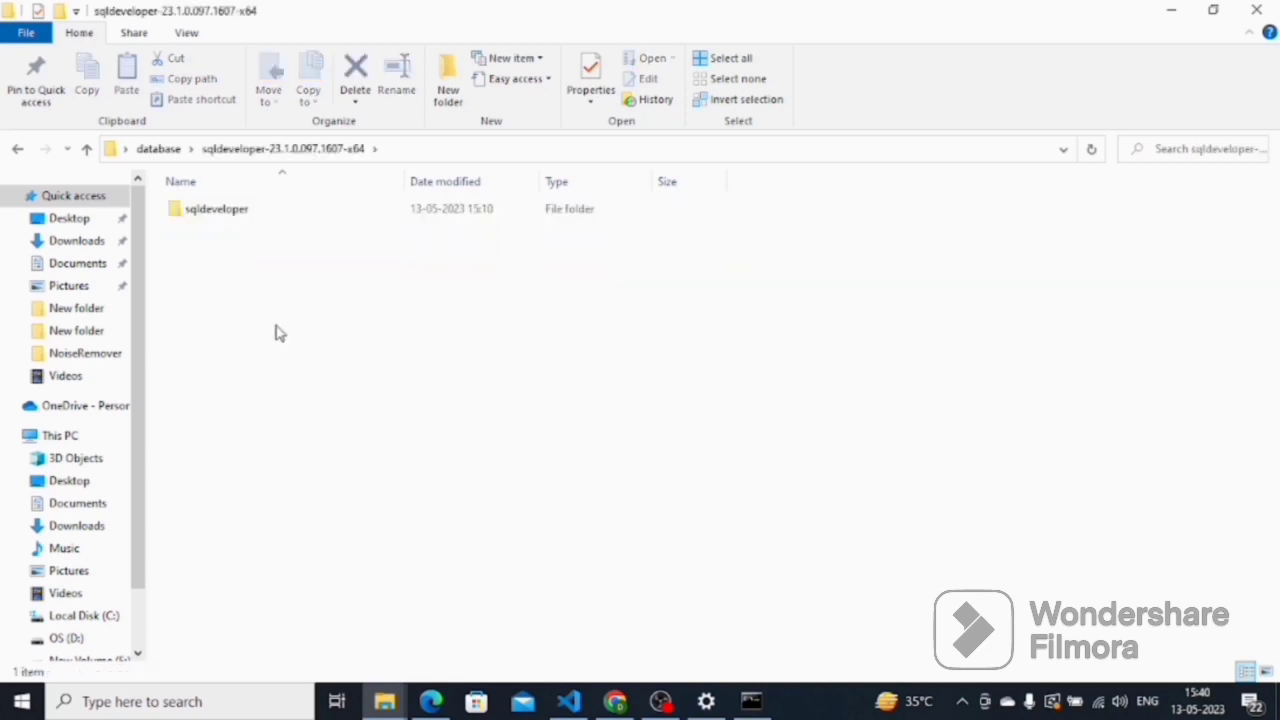
double_click(230, 219)
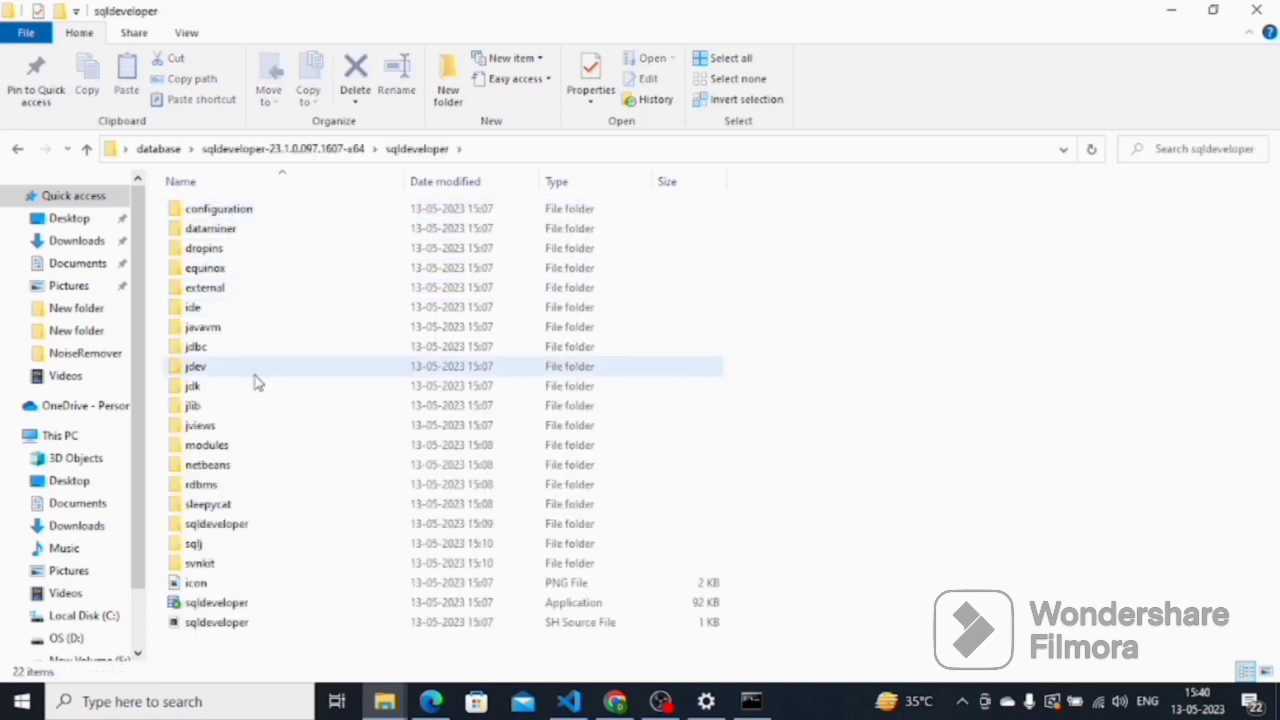
left_click(249, 606)
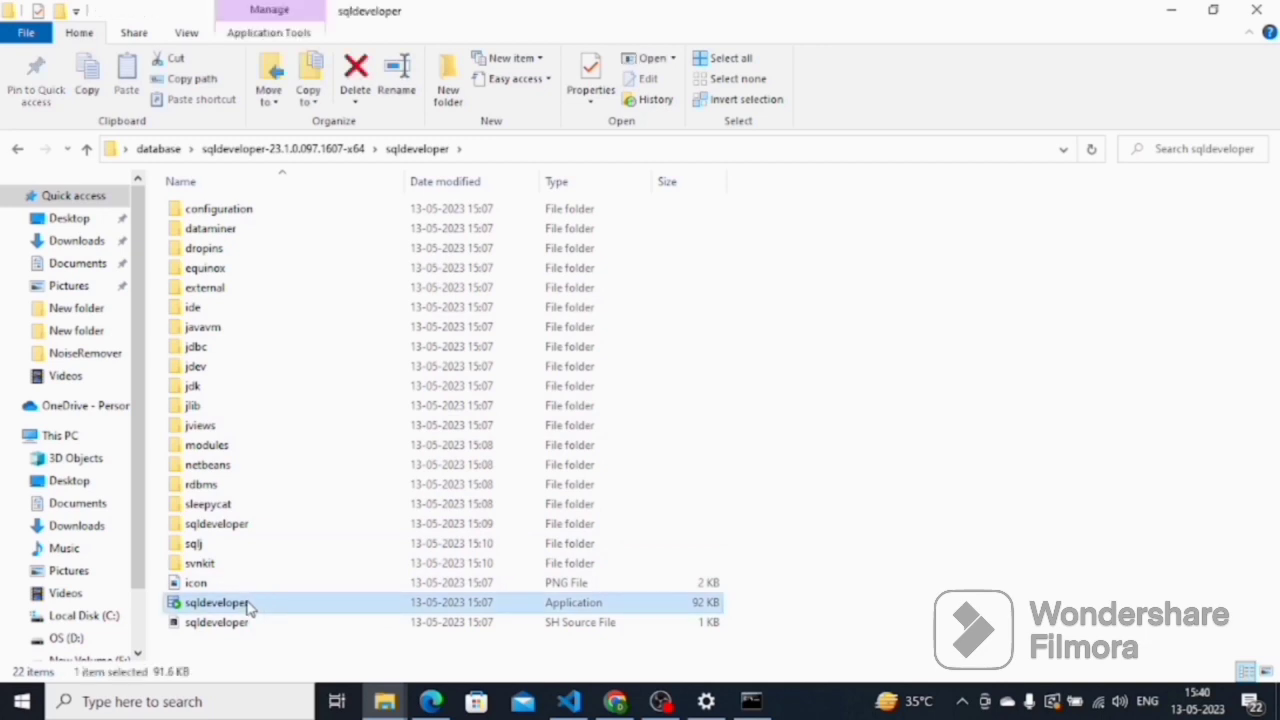
right_click(249, 607)
left_click(300, 520)
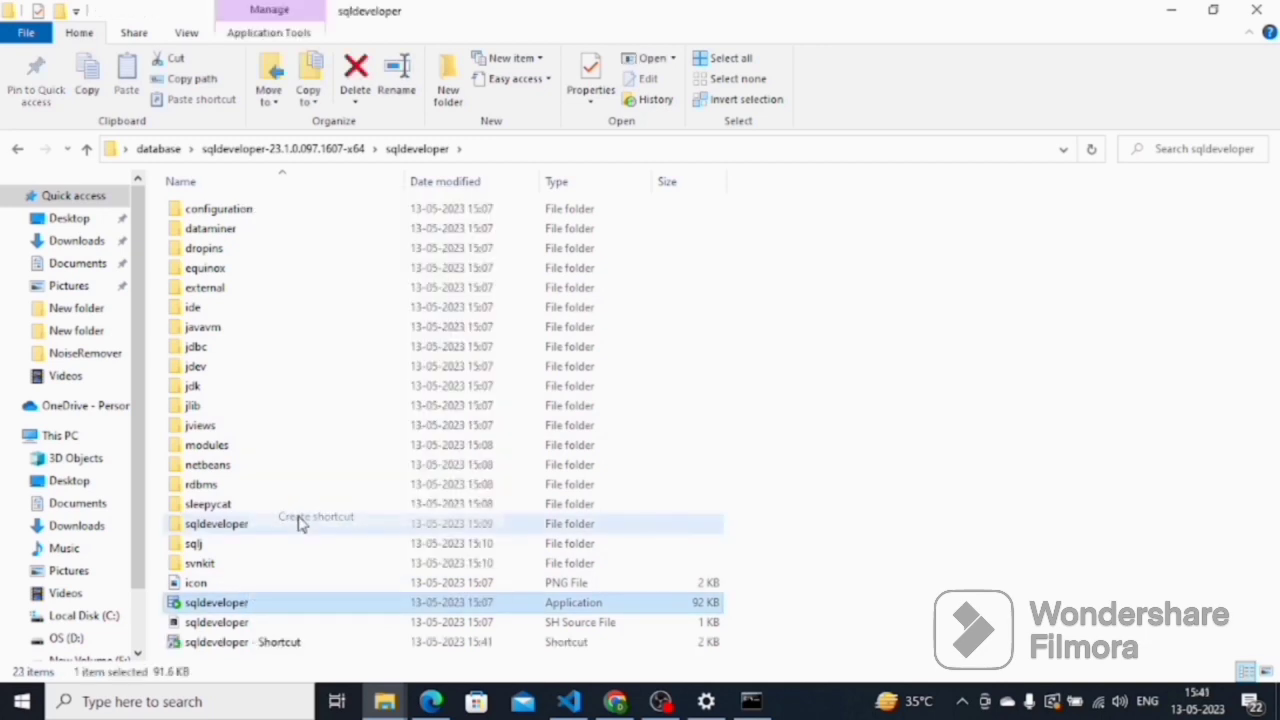
Copy the sqldeveloper shortcut to the desktop and launch SQL Developer from it
left_click(281, 609)
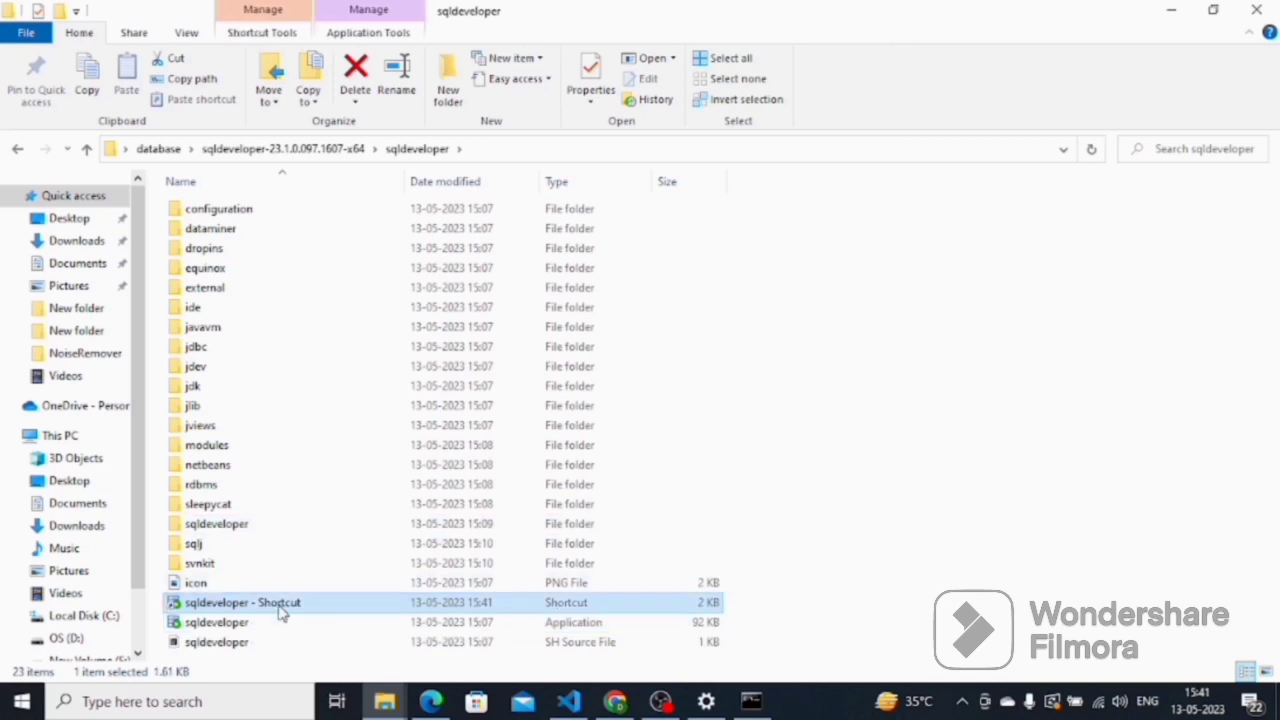
key("ctrl+c")
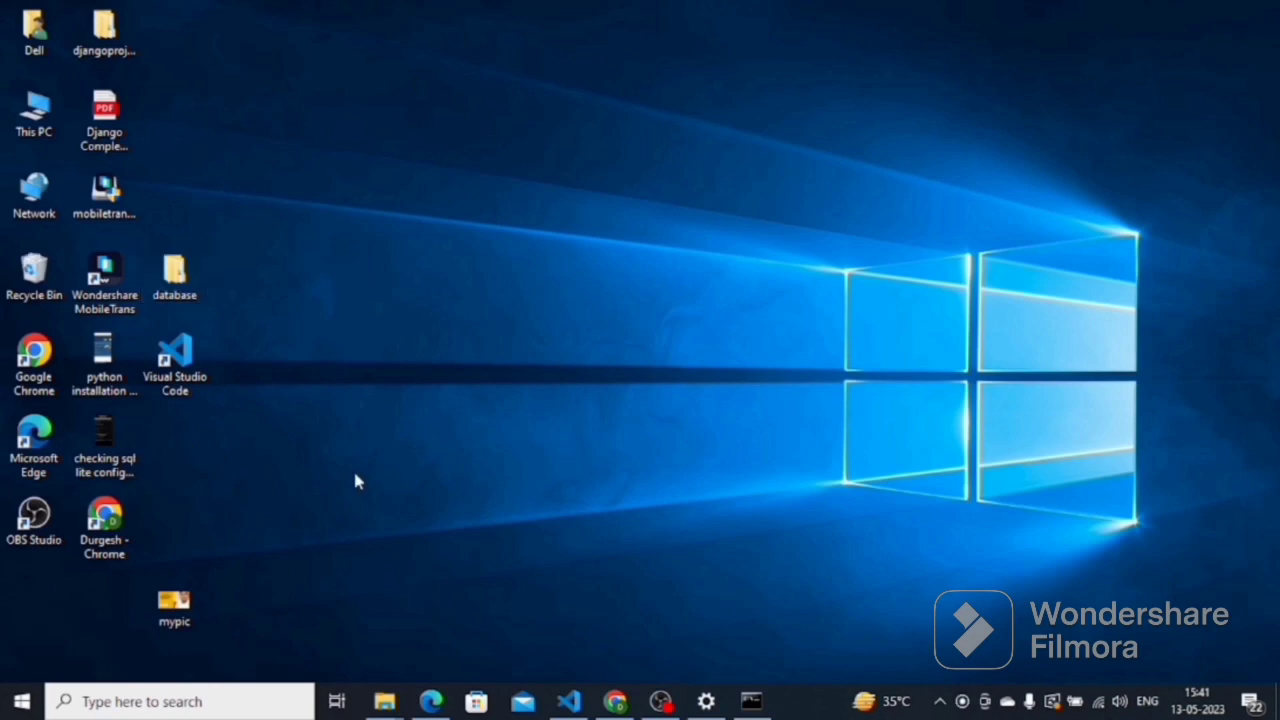
key("ctrl+v")
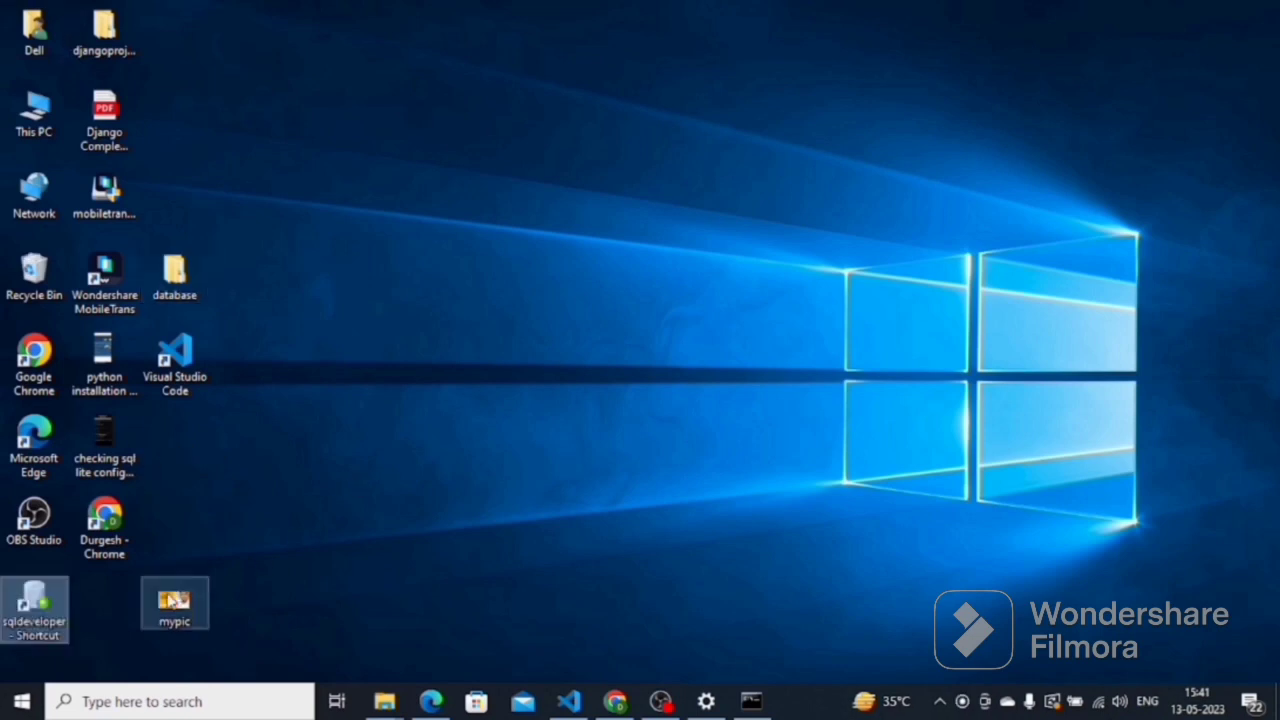
double_click(48, 608)
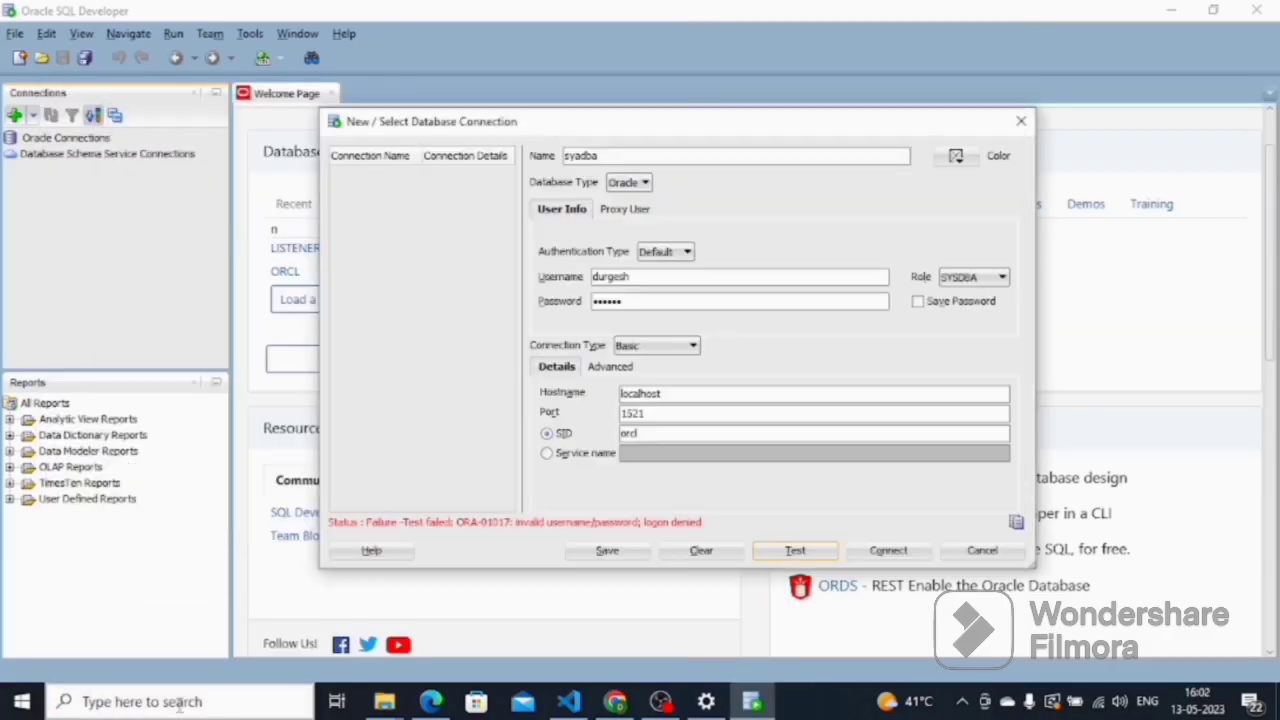
Open Command Prompt maximized and run sqlplus/nolog
left_click(178, 703)
type("cmd")
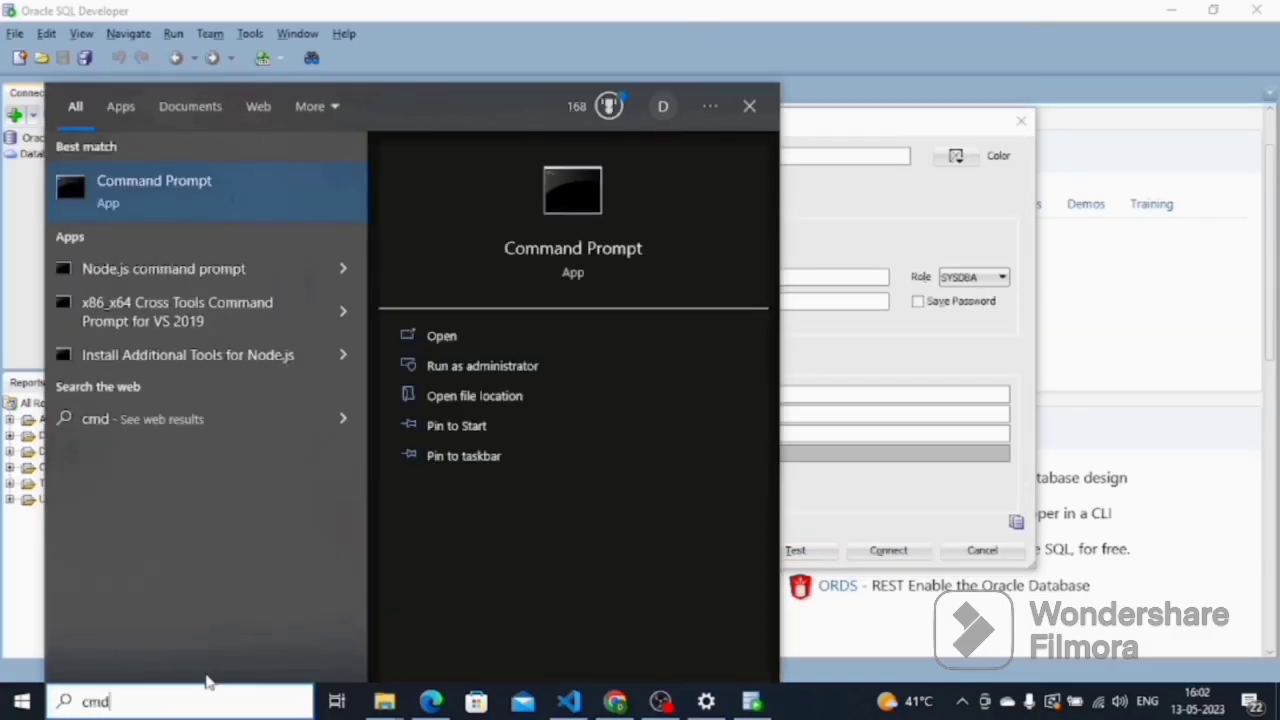
left_click(558, 190)
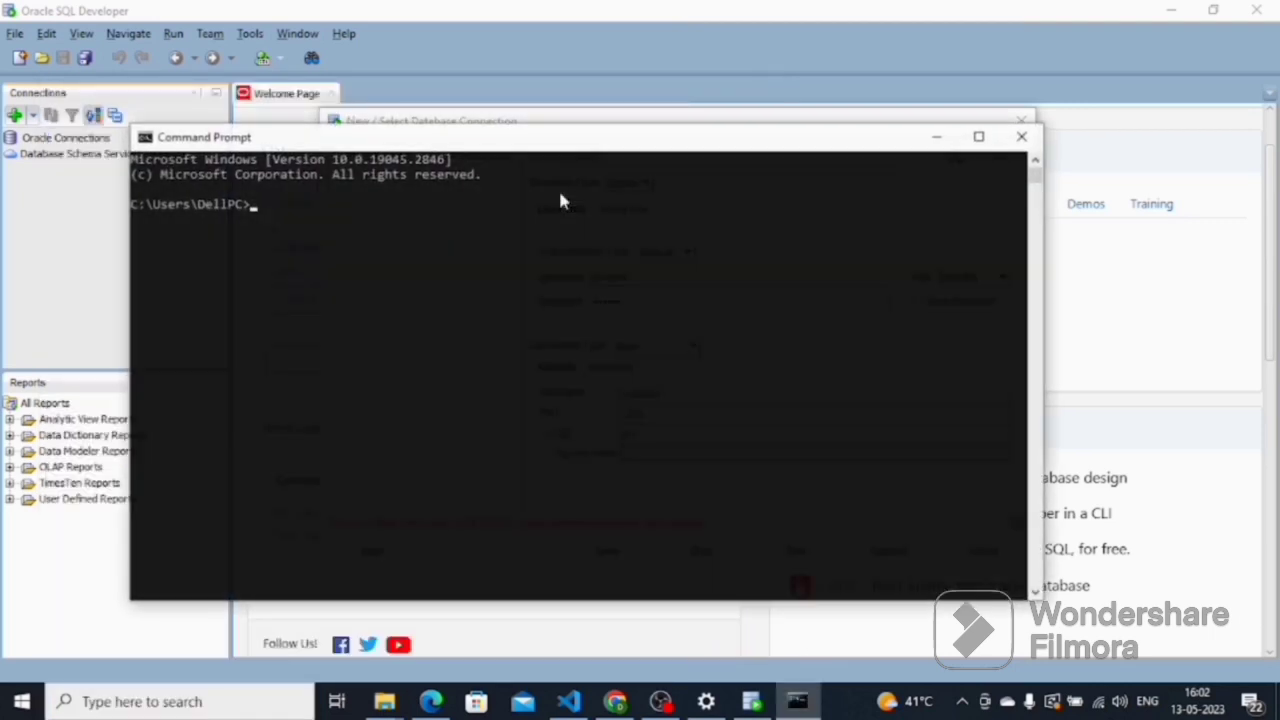
left_click(980, 136)
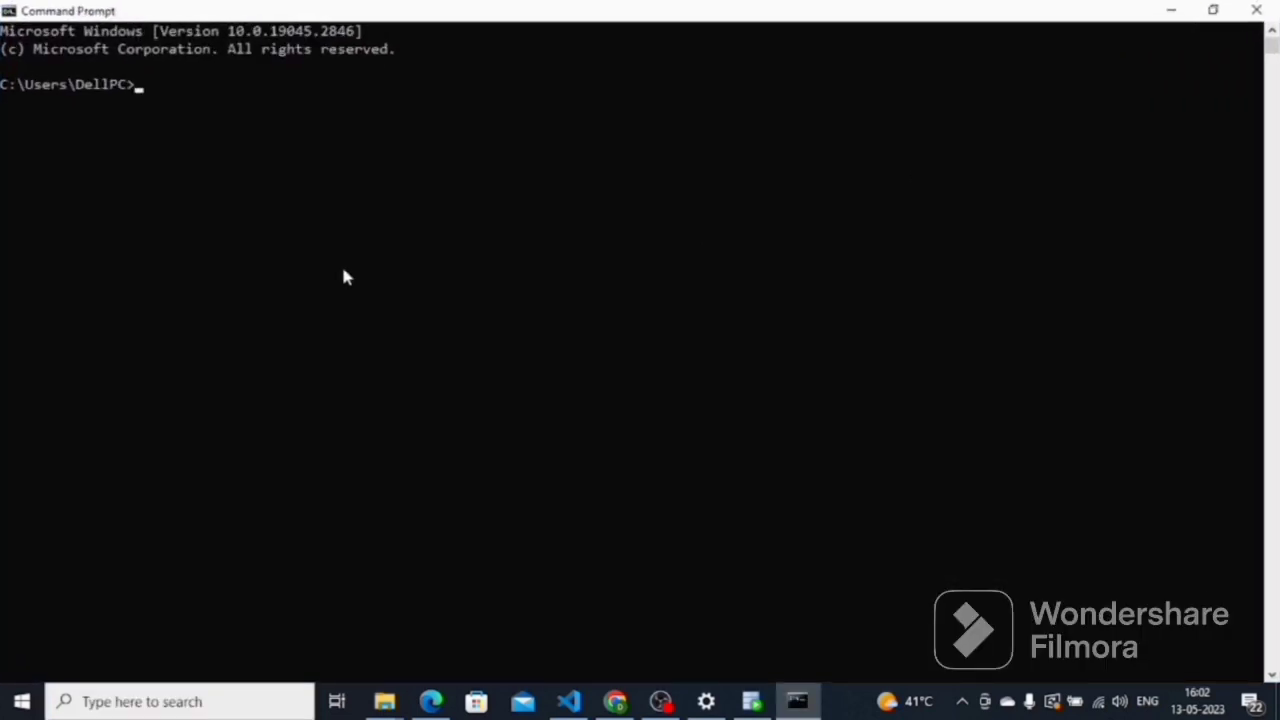
type("s")
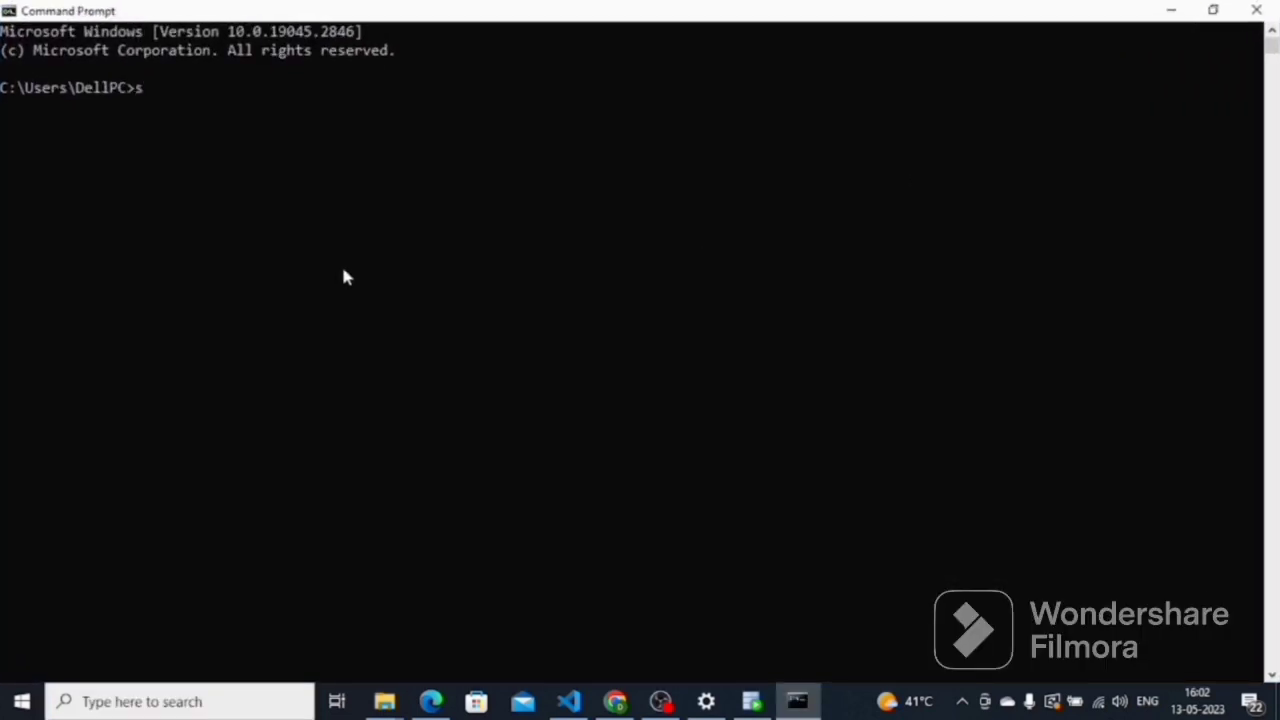
type("qlplus/nol")
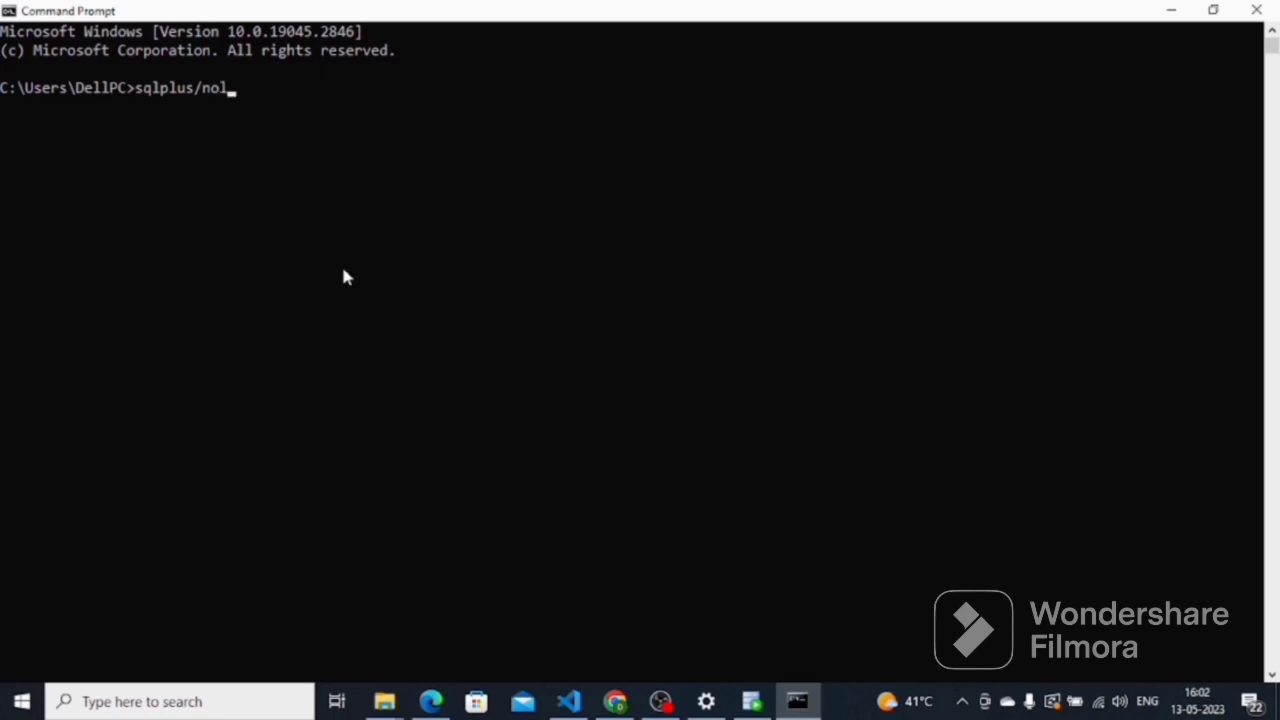
type("og")
key("Return")
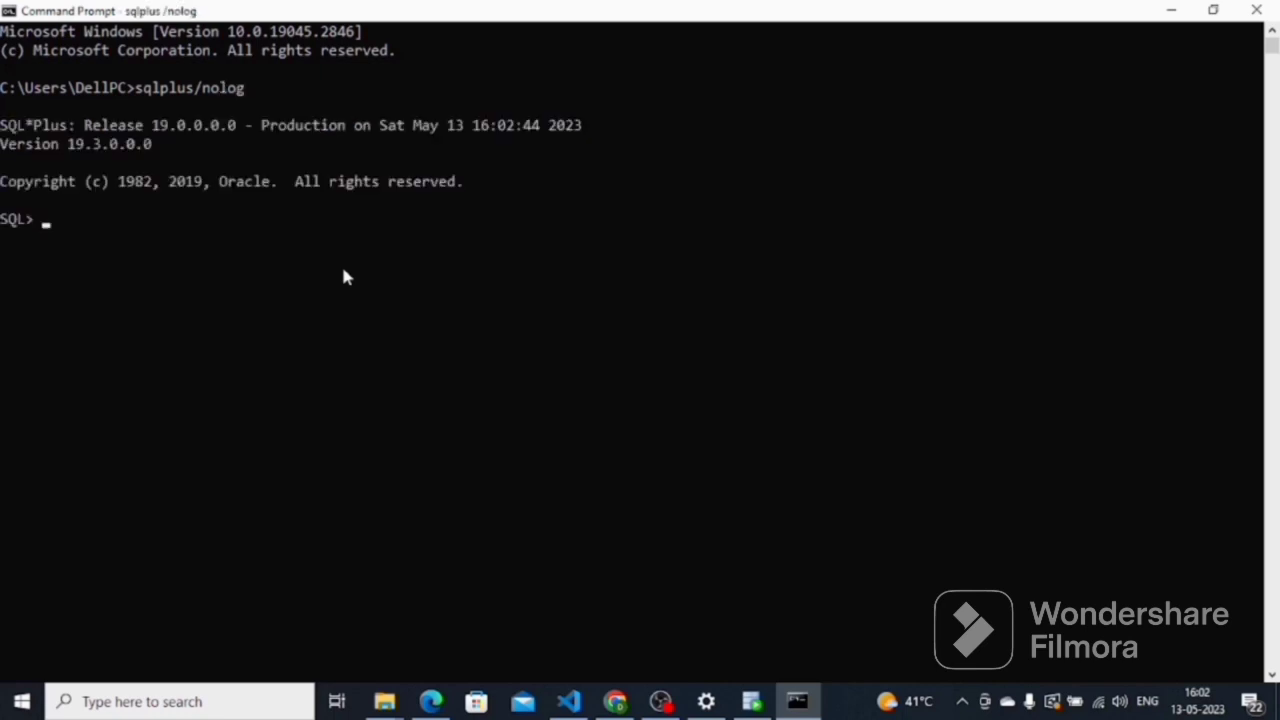
Connect with 'conn / as sysdba' and reset the system user's password with ALTER USER
type("conn")
type(" as")
key("BackSpace")
key("BackSpace")
type("/ as sys")
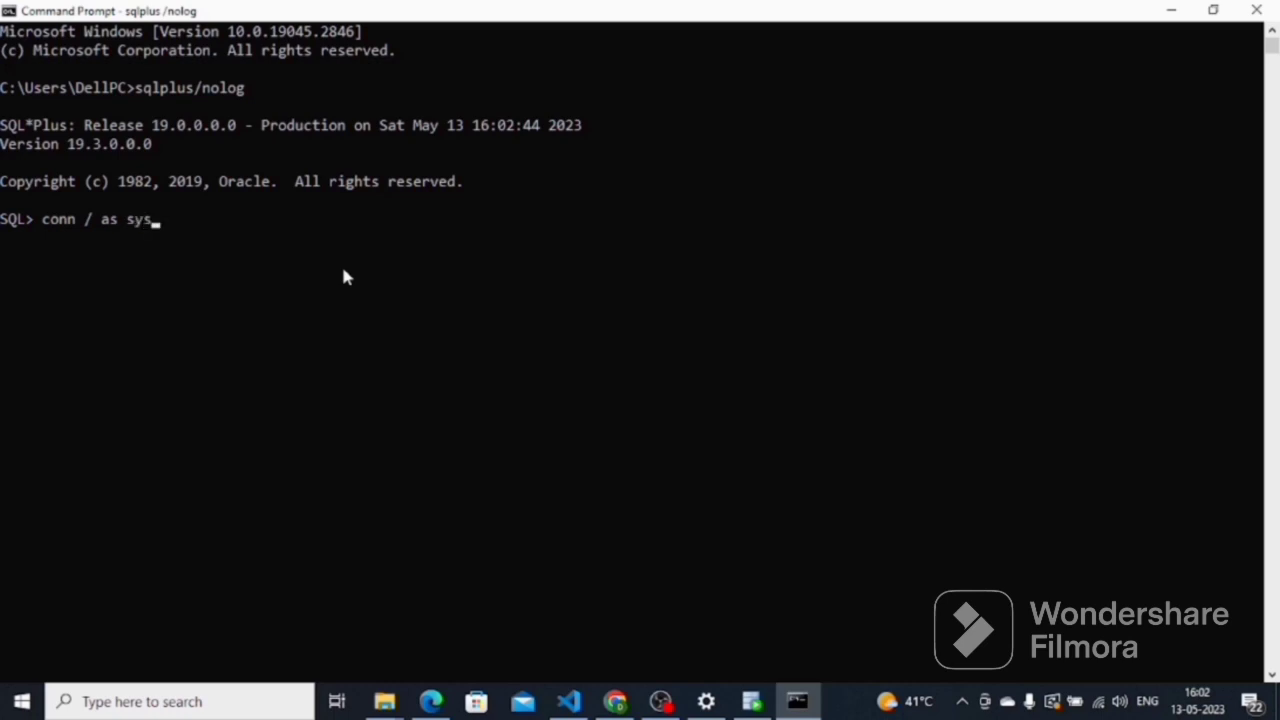
type("dba")
key("Return")
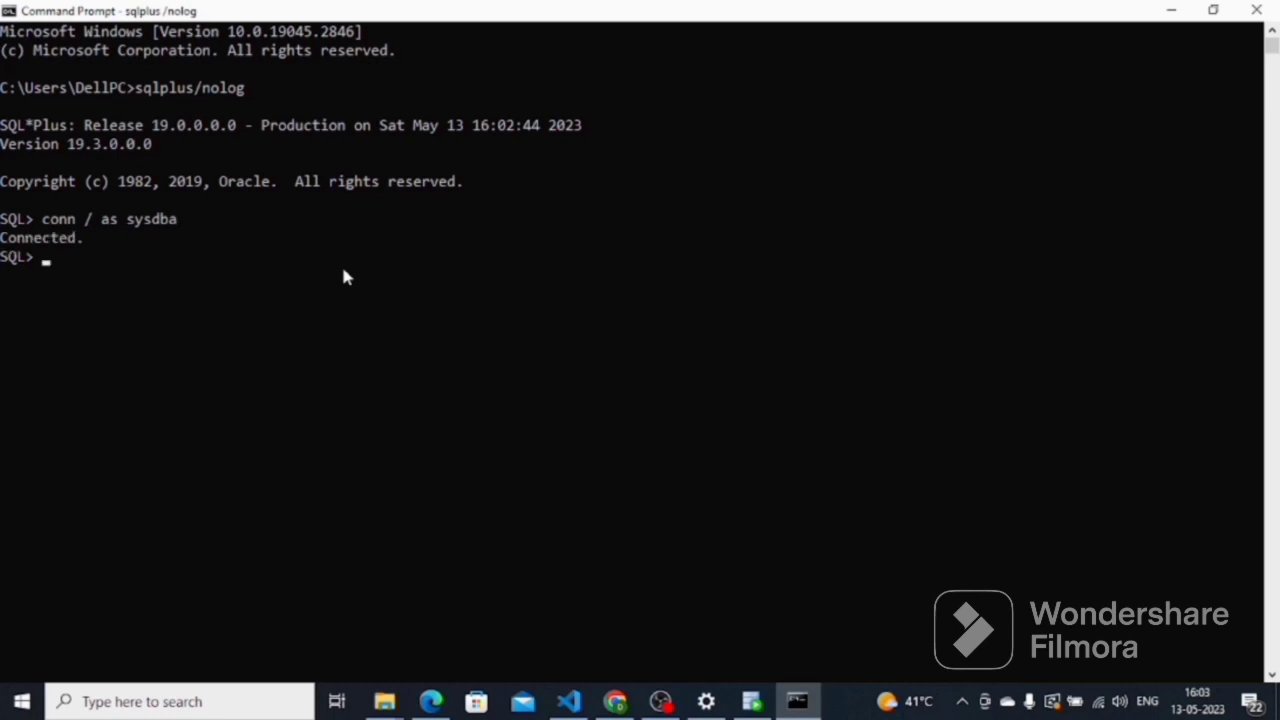
type("alter user syste")
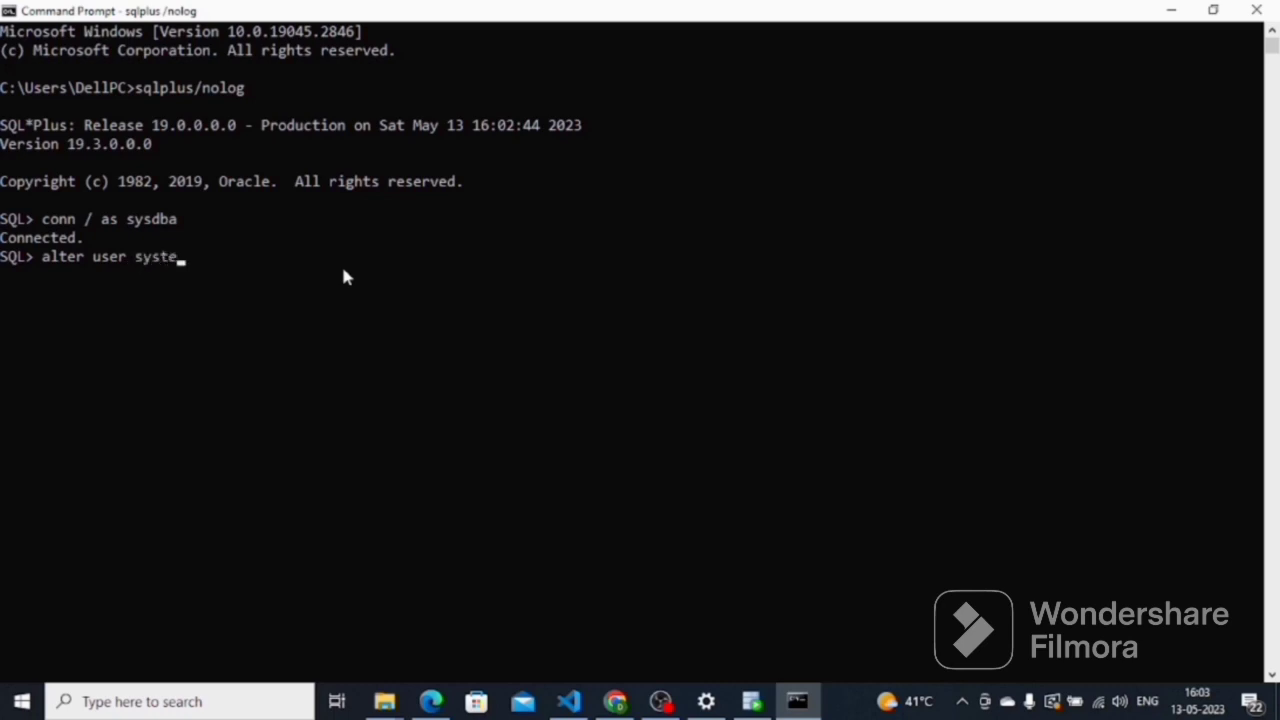
type("m identified")
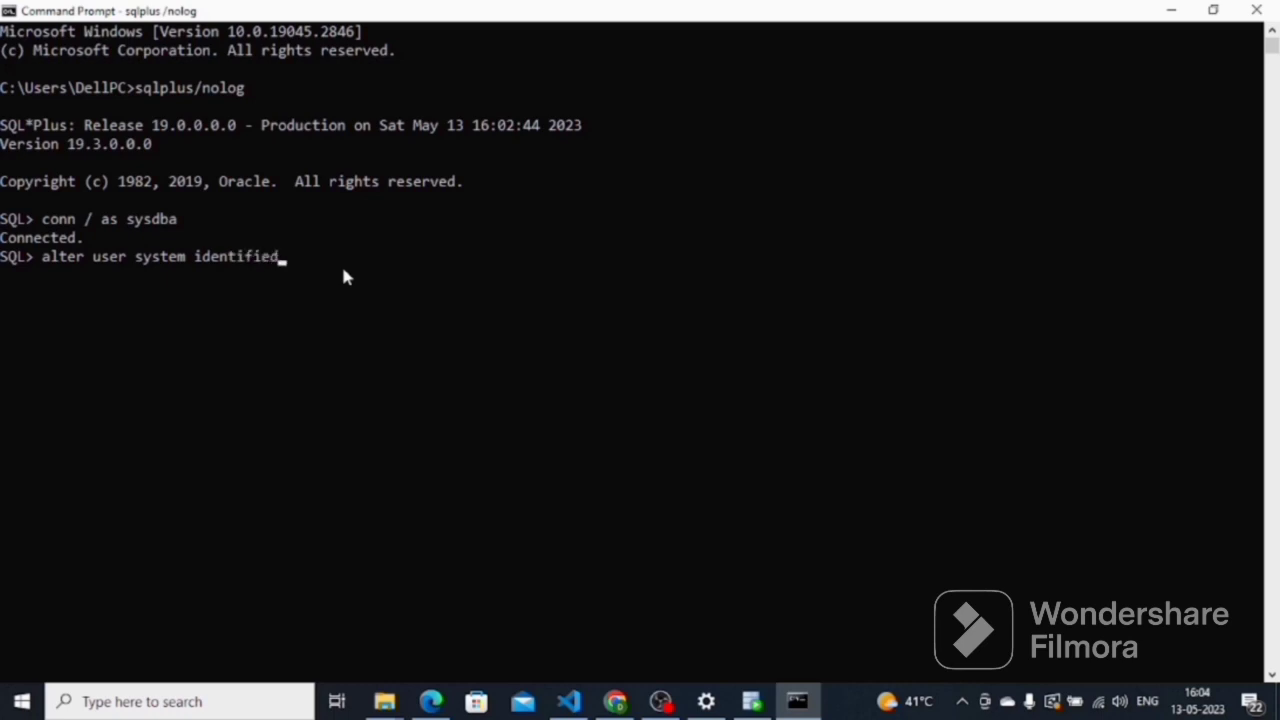
type(" by tiger;")
key("Return")
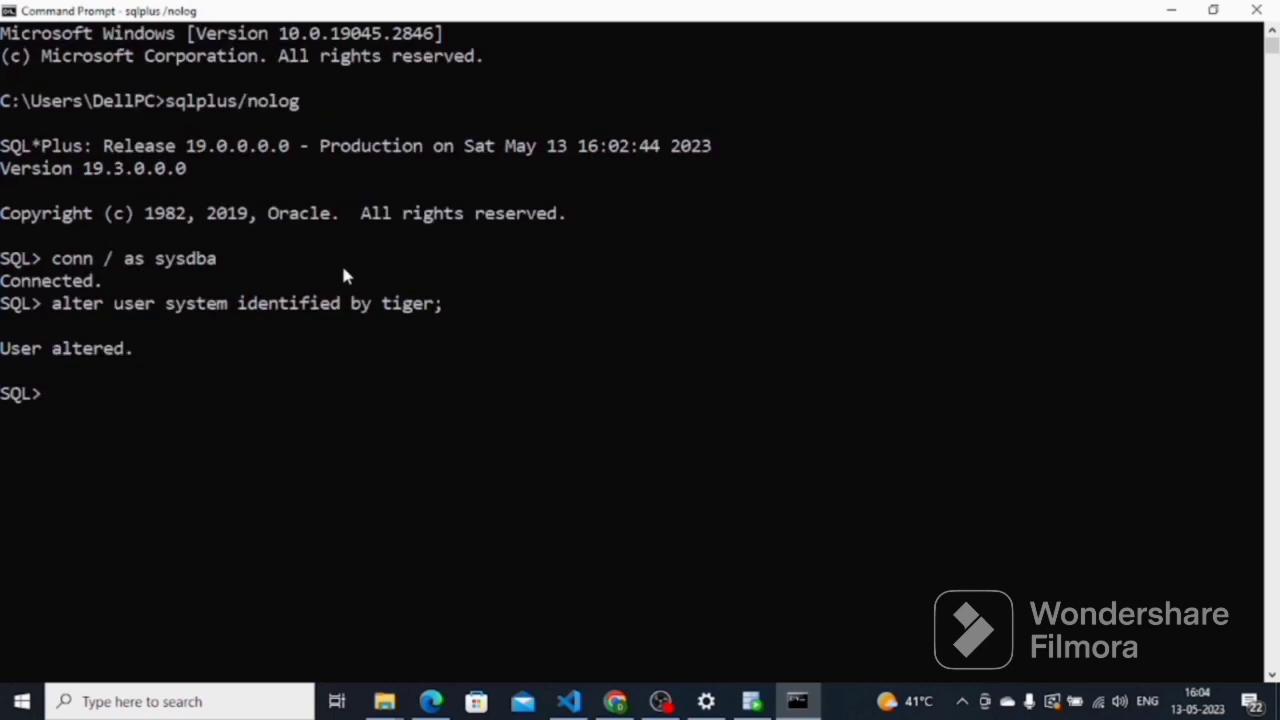
Log in as system with 'conn system' and the new password
type("conn system")
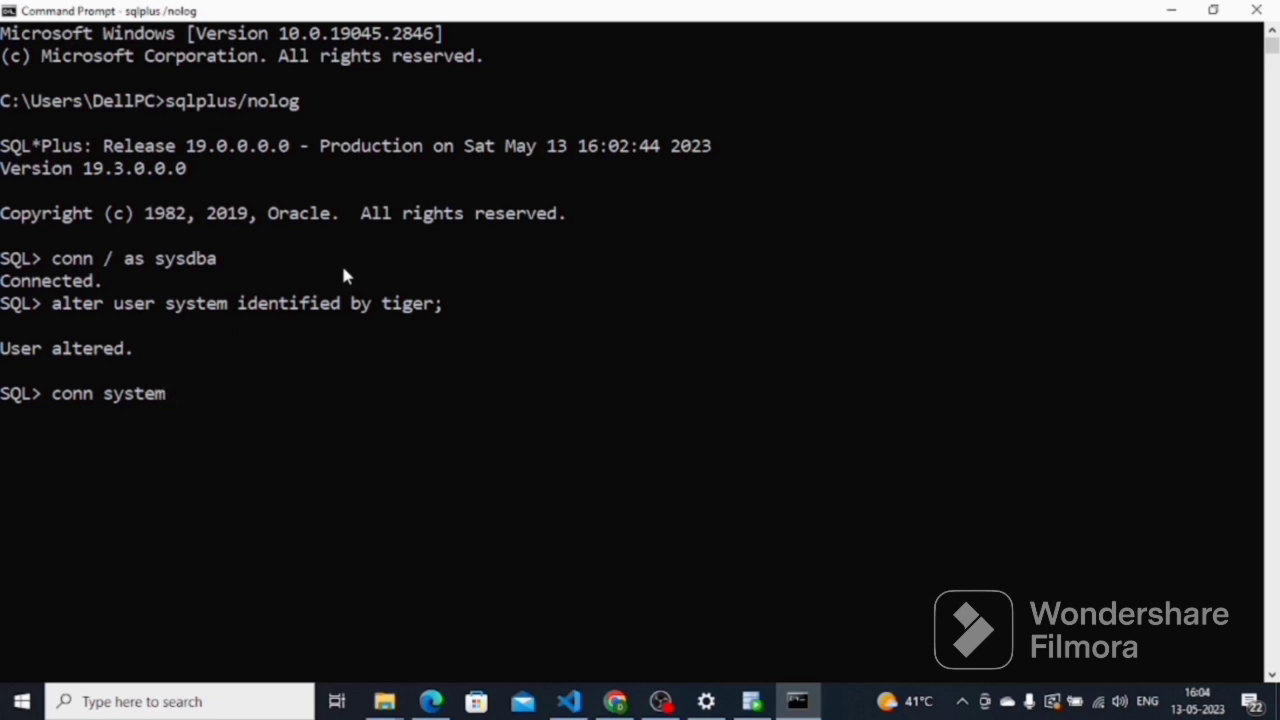
key("Return")
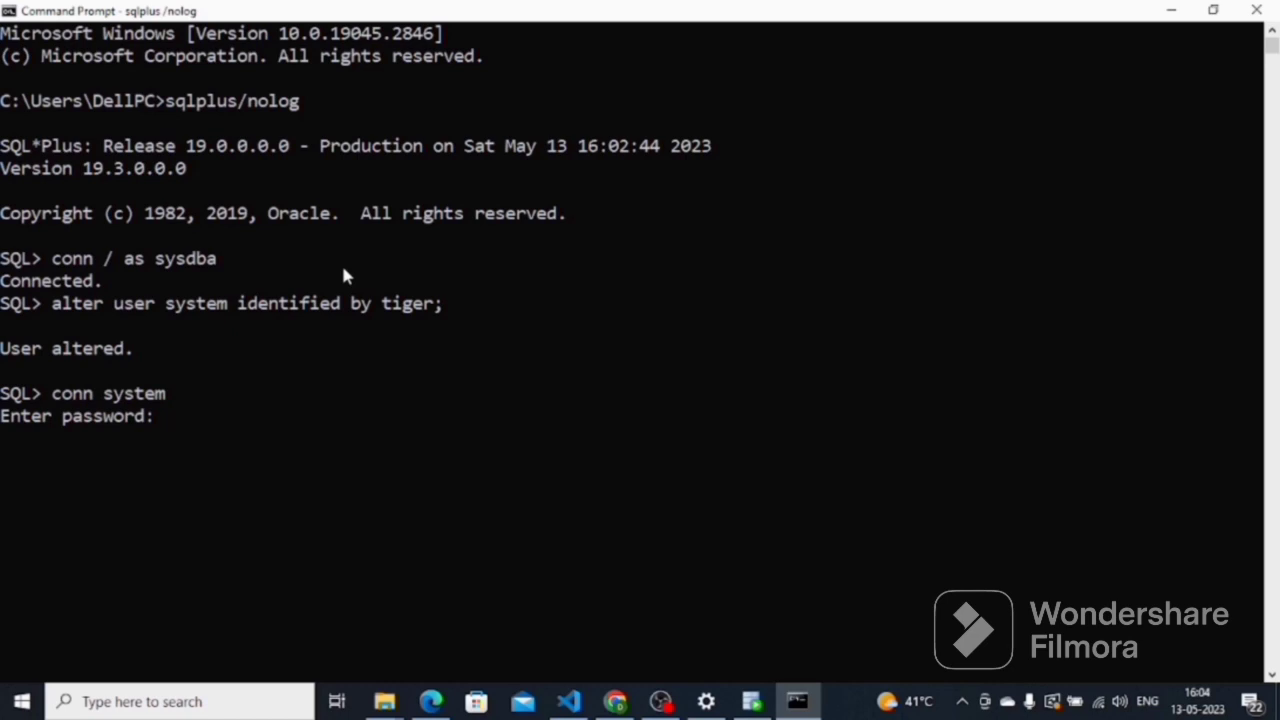
key("Return")
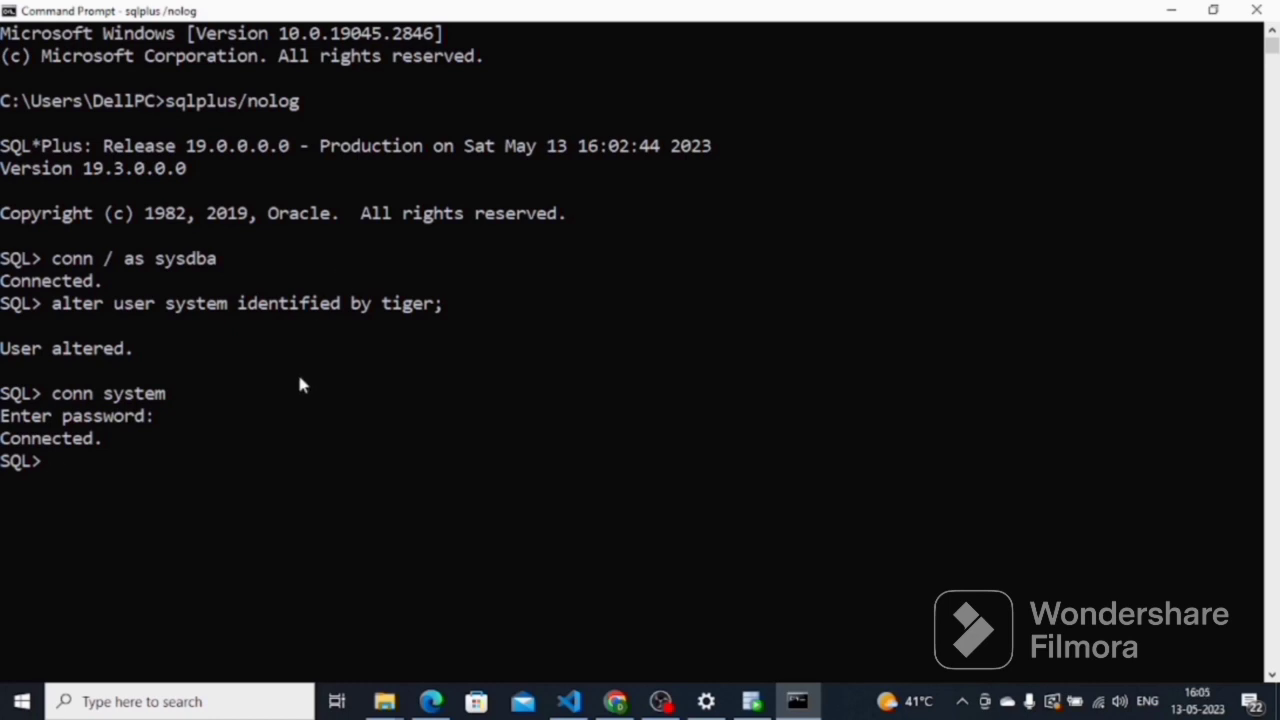
Set the connection's username to system, re-enter the password, and test it
left_click(755, 700)
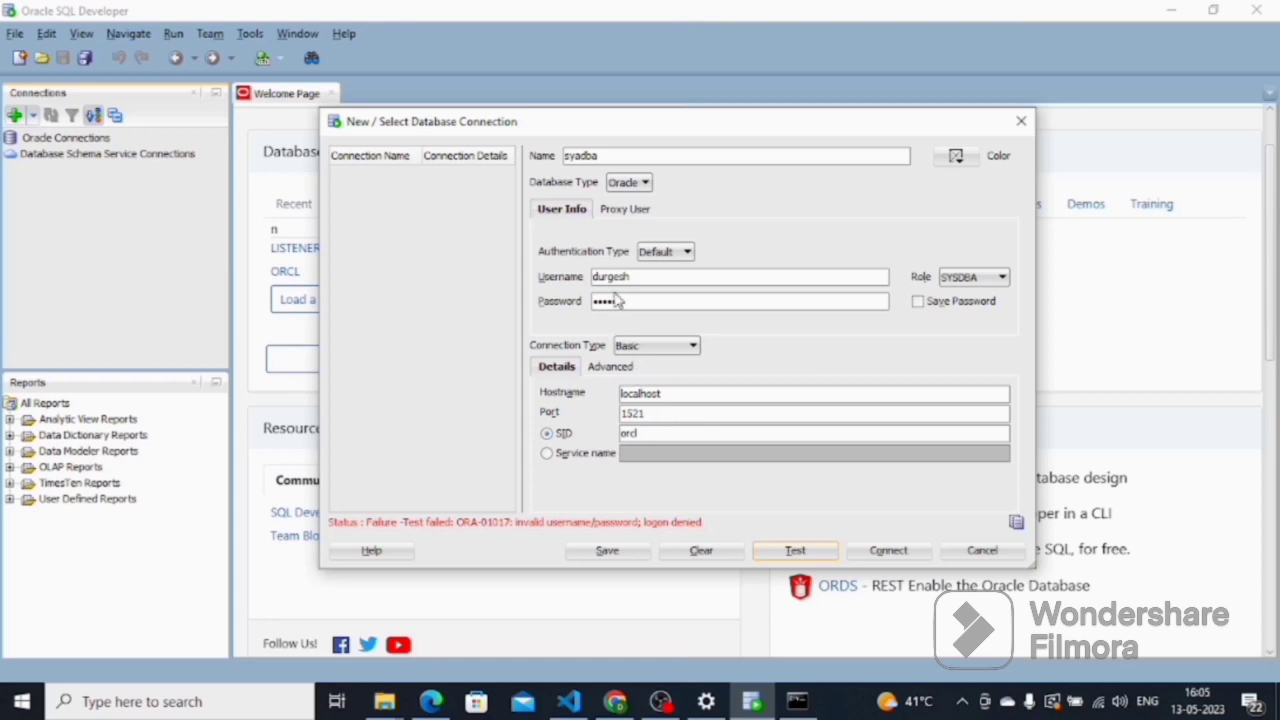
left_click_drag(643, 277, 569, 276)
type("system")
left_click_drag(631, 303, 561, 314)
type("•••••")
left_click(788, 556)
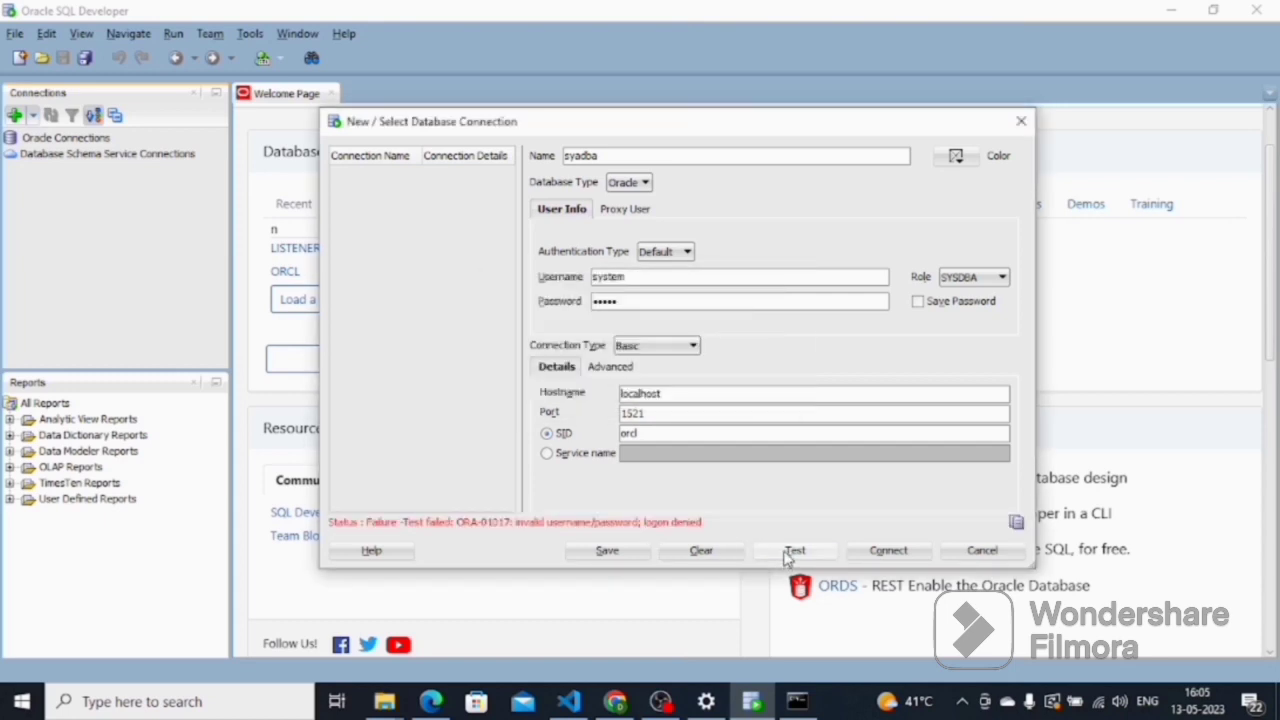
Switch the role to default, retest, connect syadba, and open its SQL worksheet
left_click(960, 278)
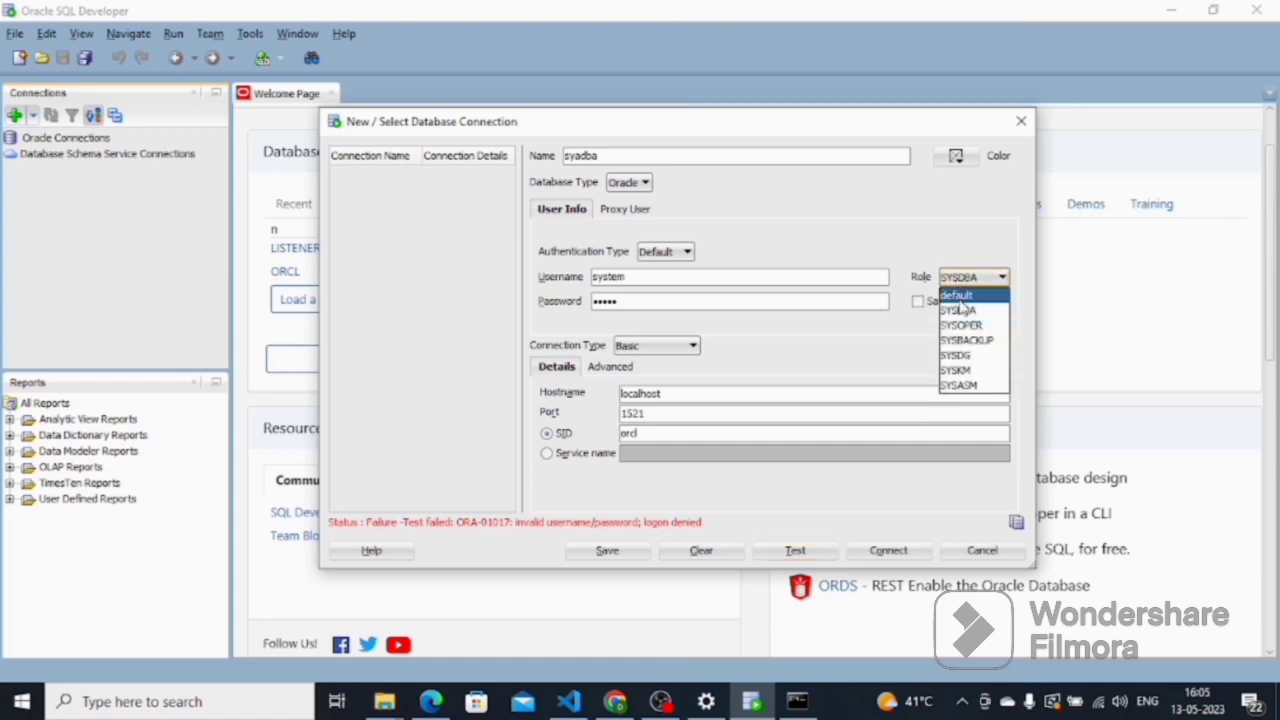
left_click(960, 290)
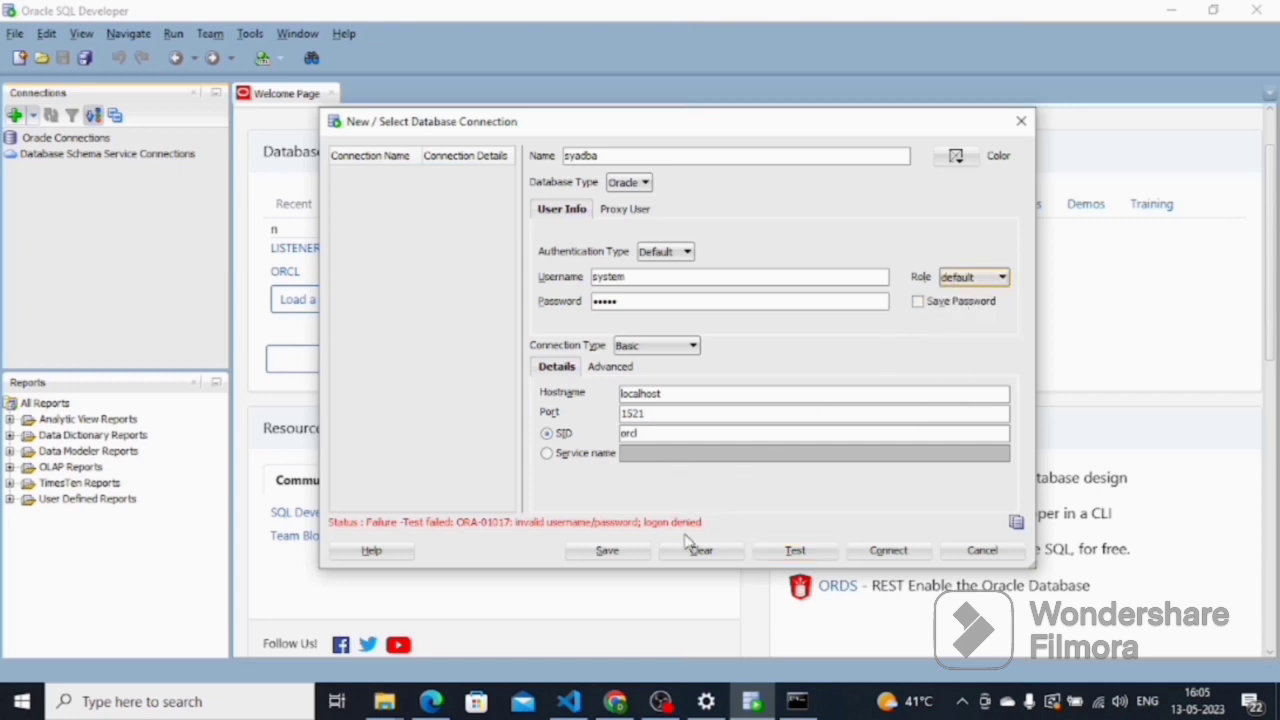
left_click(762, 556)
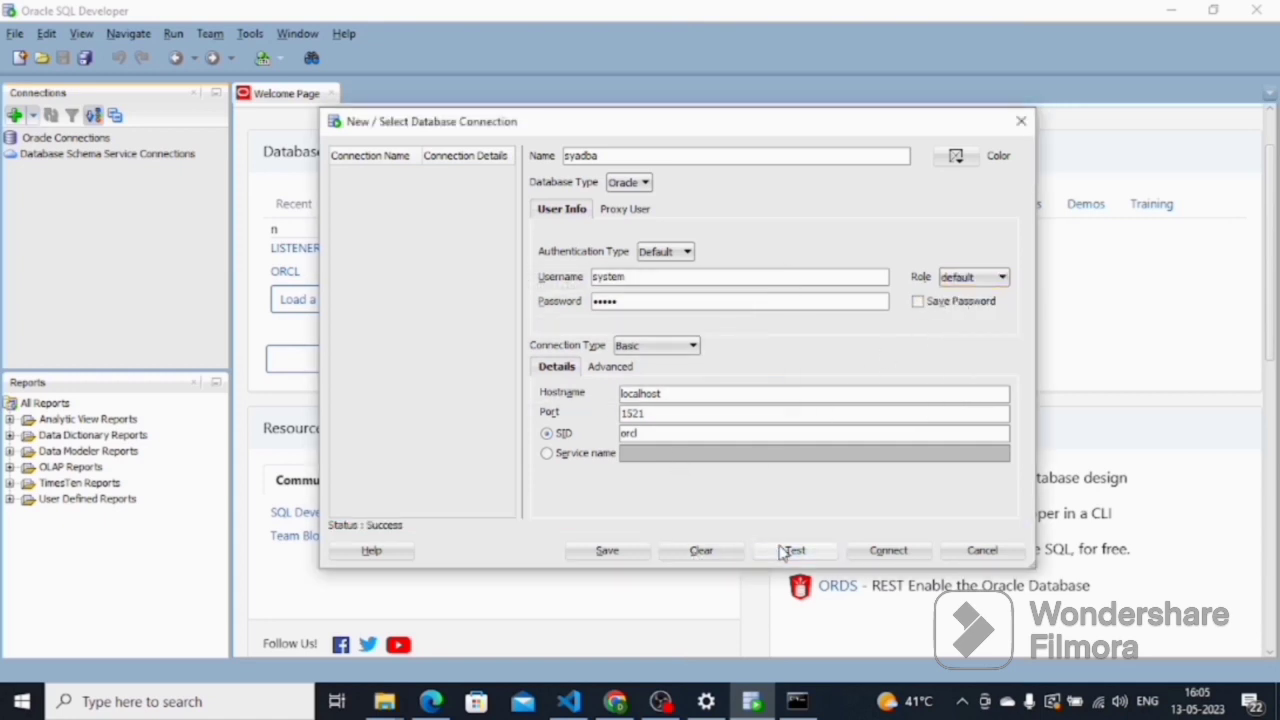
left_click(889, 551)
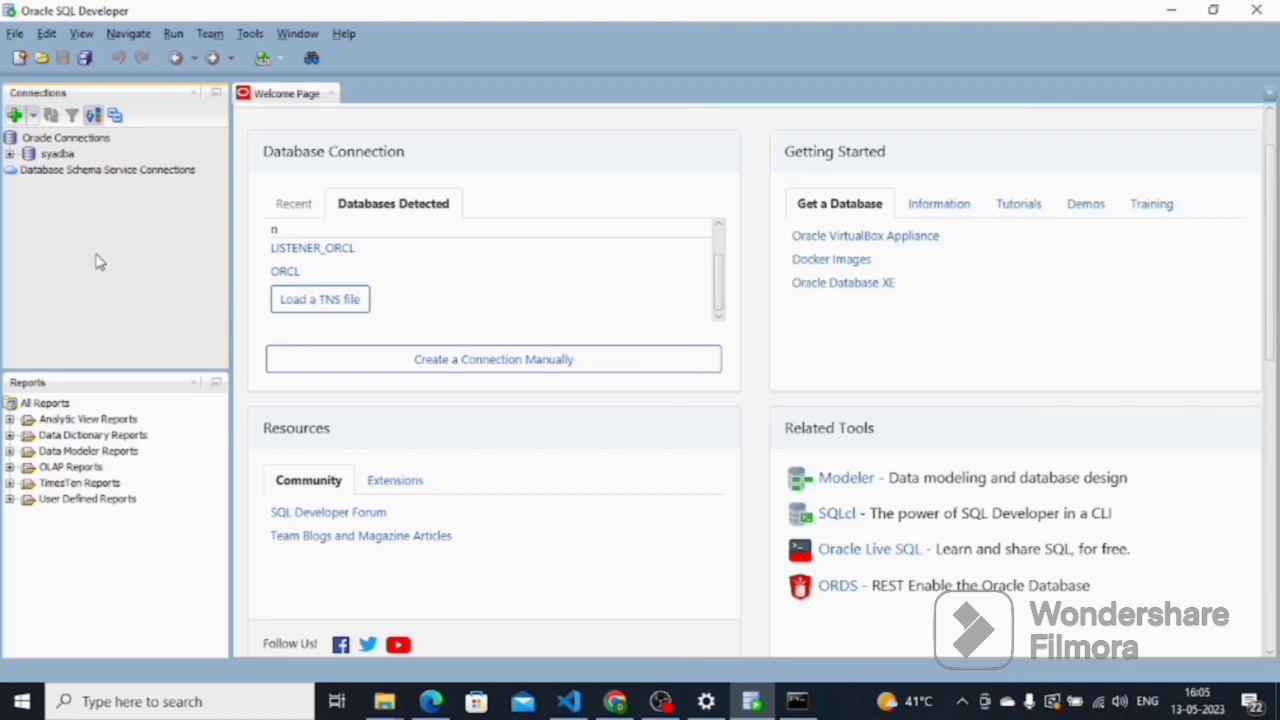
left_click(10, 154)
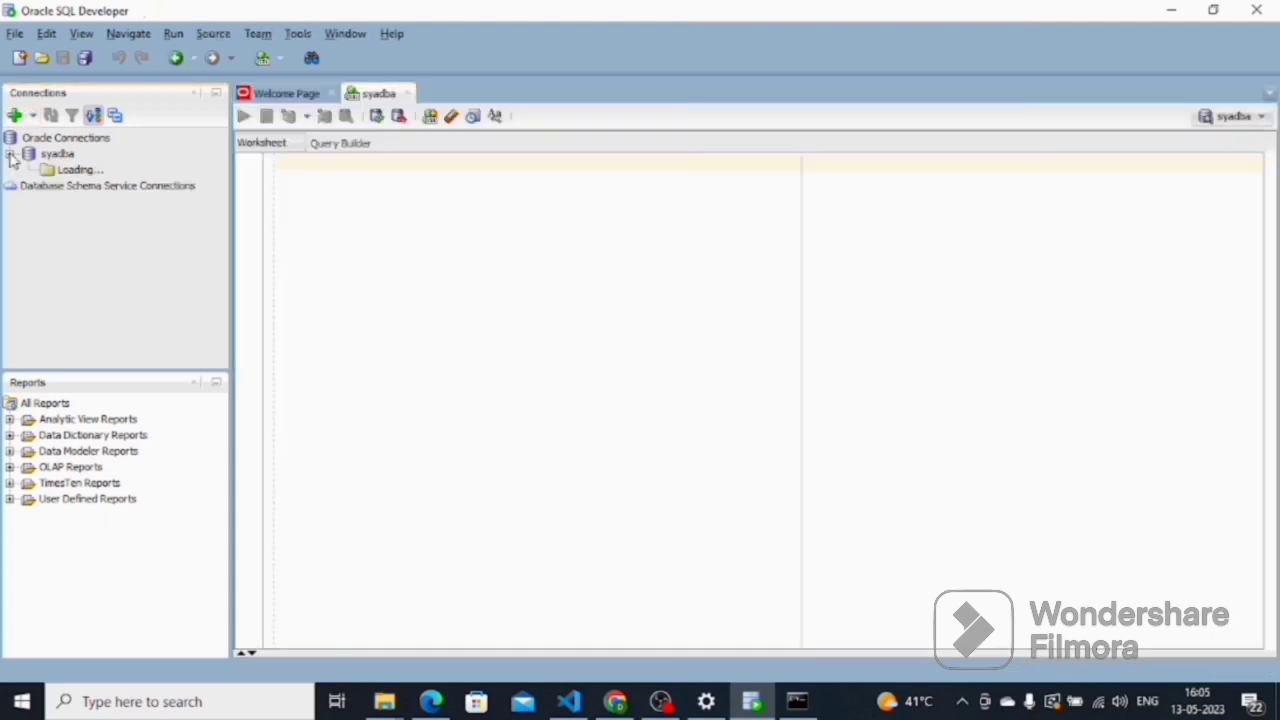
left_click(343, 218)
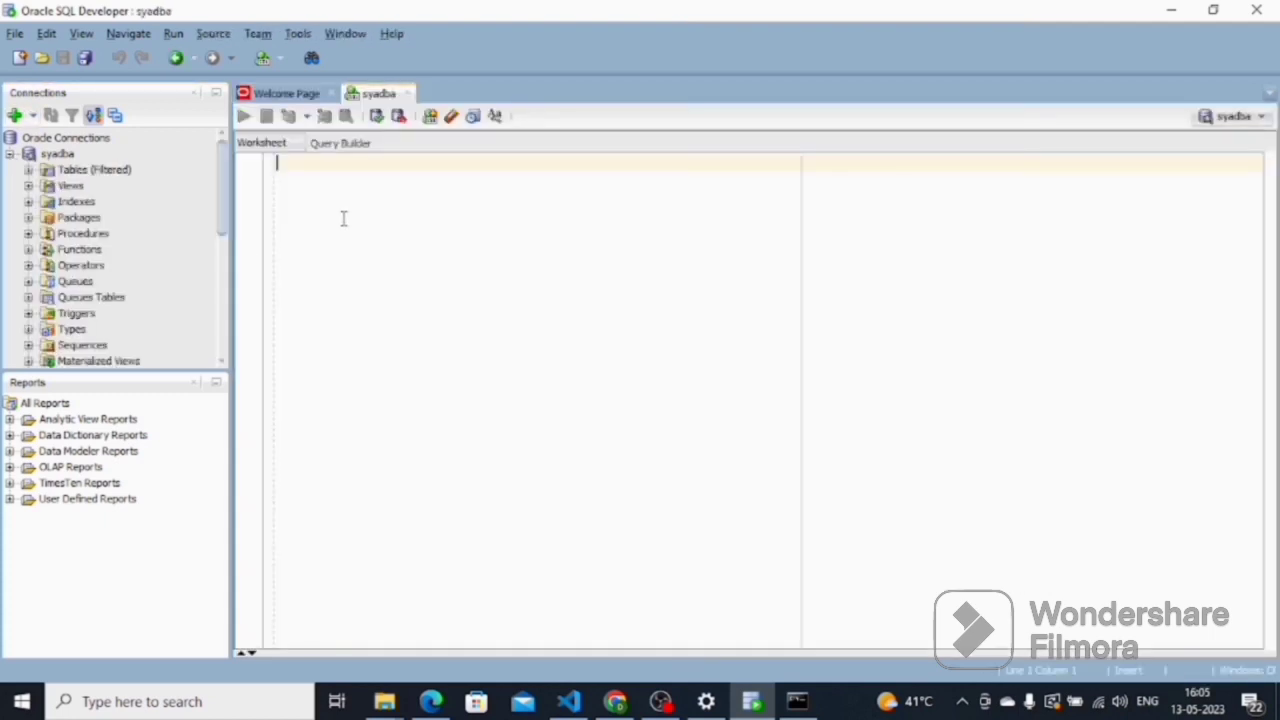